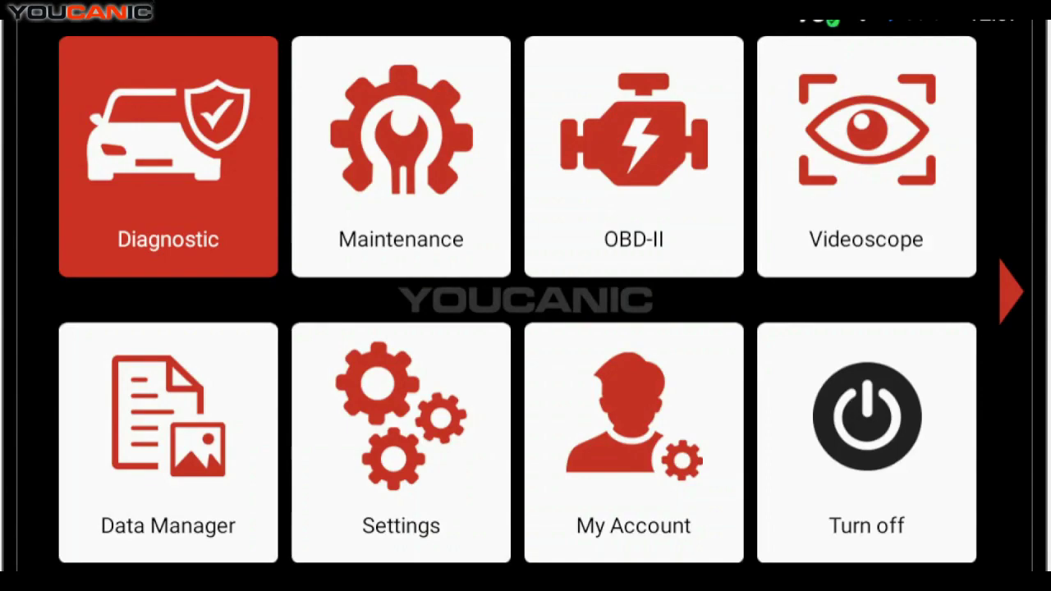
- Open vehicle diagnostics and start identifying the Audi through SmartVIN
left_click(142, 161)
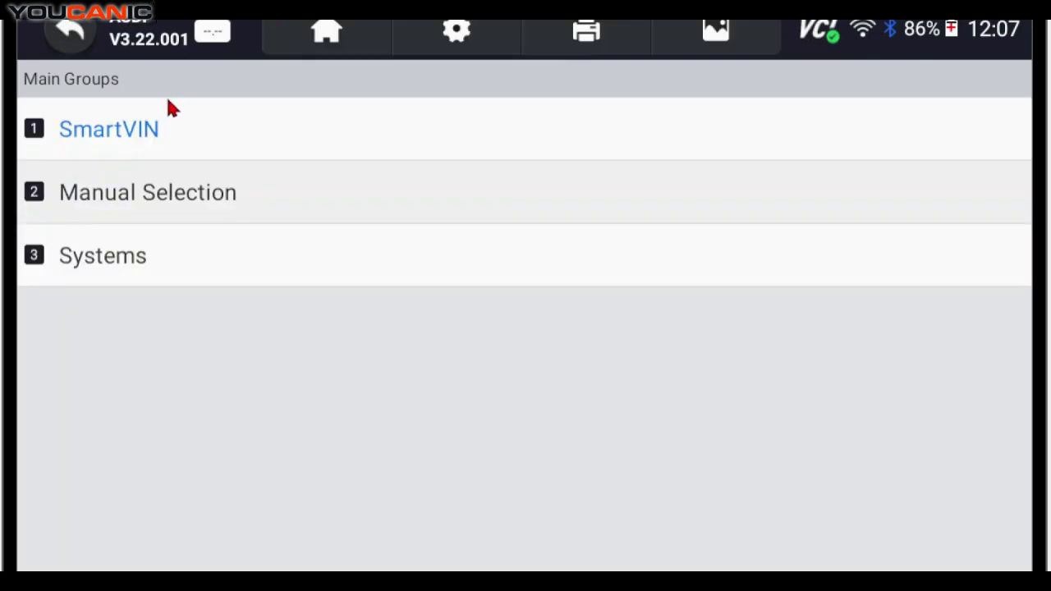
left_click(140, 192)
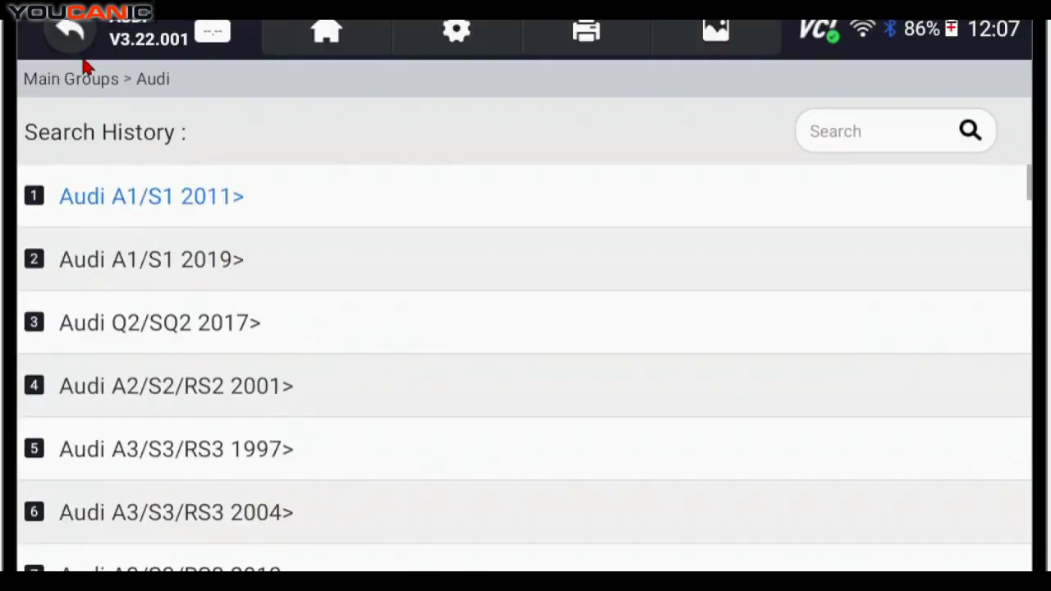
left_click(71, 37)
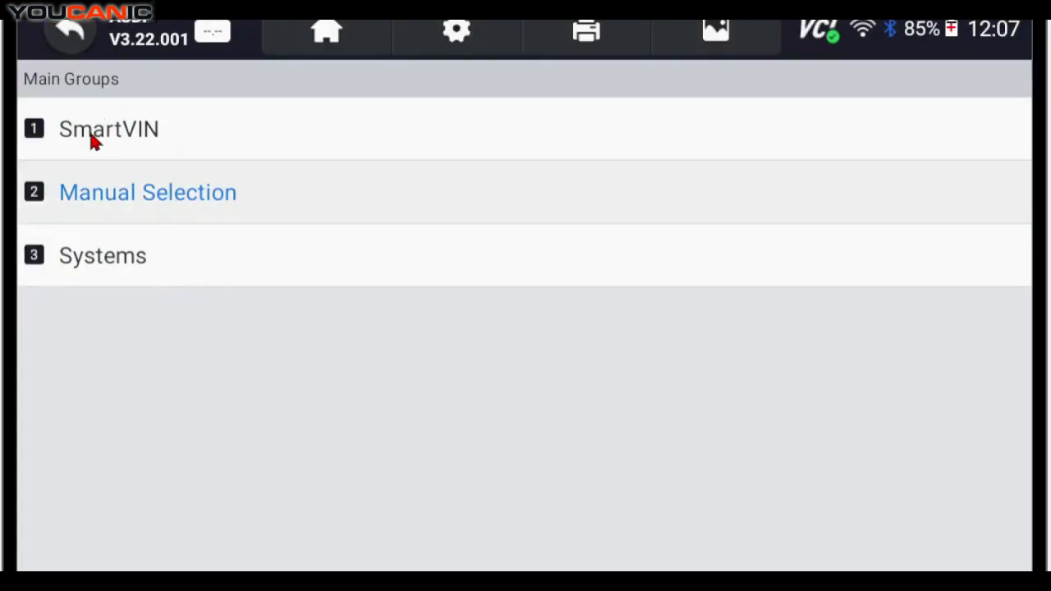
left_click(107, 152)
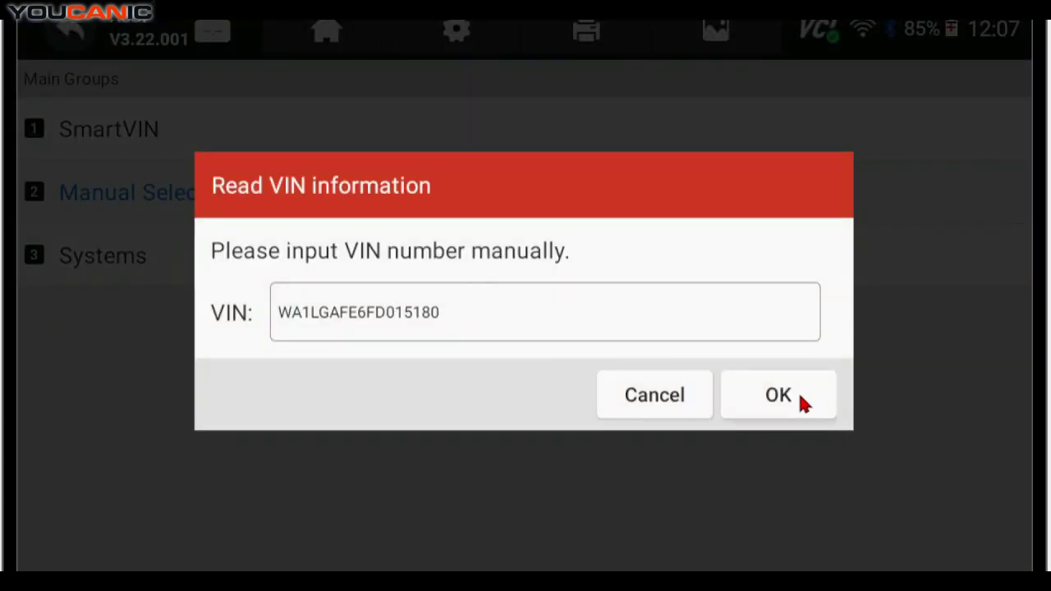
- Accept the VIN, choose the SUV type and the CJWC 3.0 TFSI / 220 kW engine, and confirm the vehicle profile
left_click(800, 401)
left_click(271, 197)
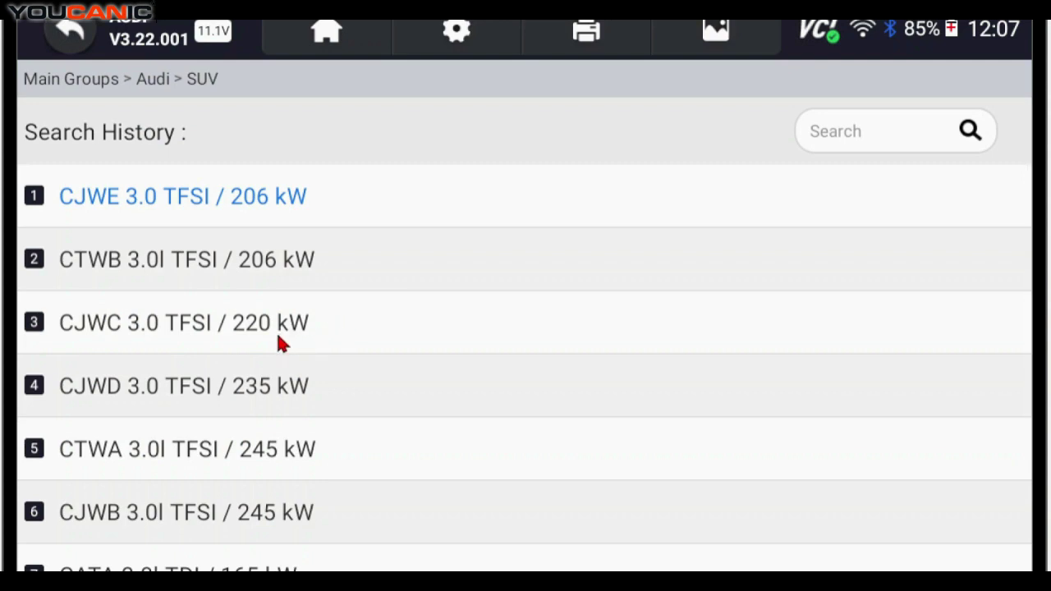
left_click(244, 330)
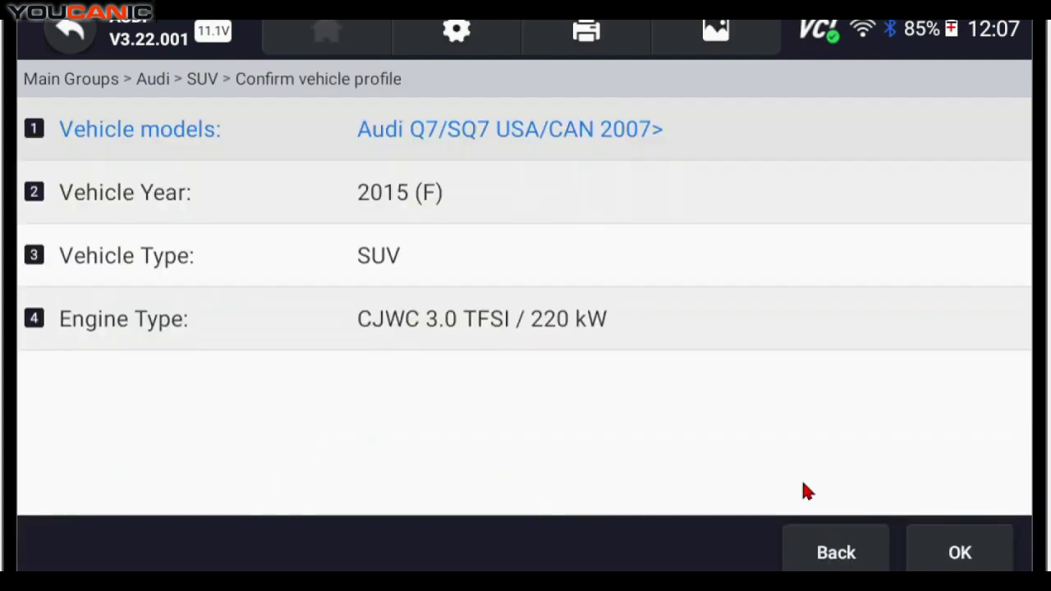
left_click(953, 555)
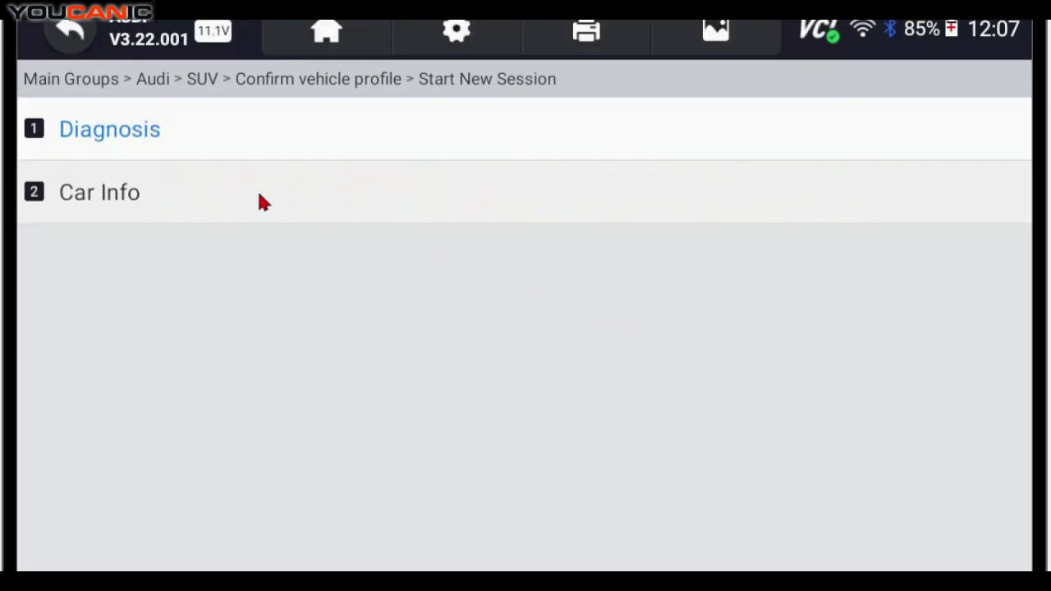
- Open the All Data Stream live data list for the 02-Auto Trans Control system module
left_click(134, 132)
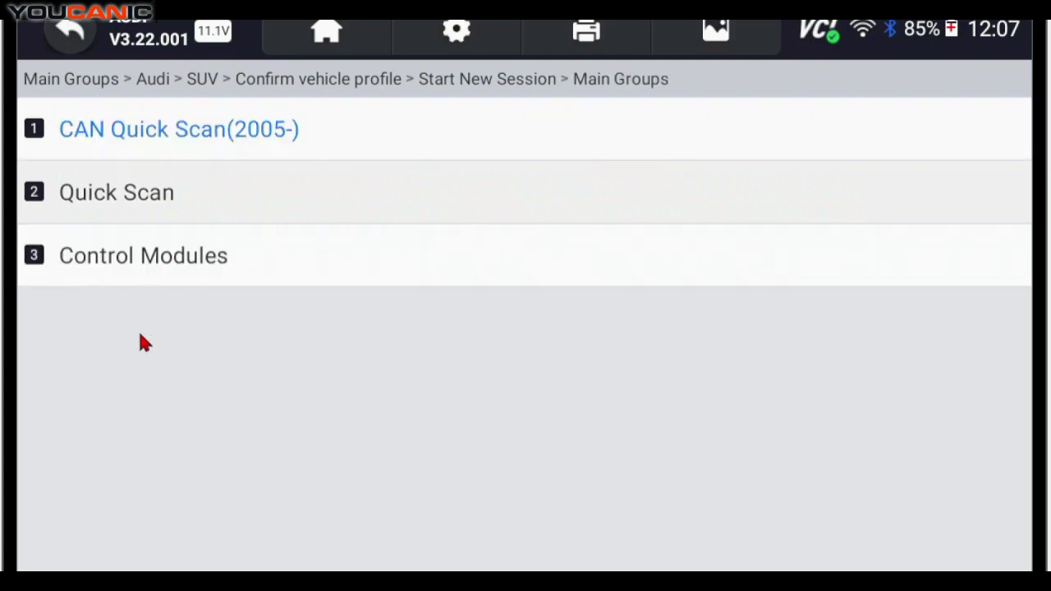
left_click(161, 257)
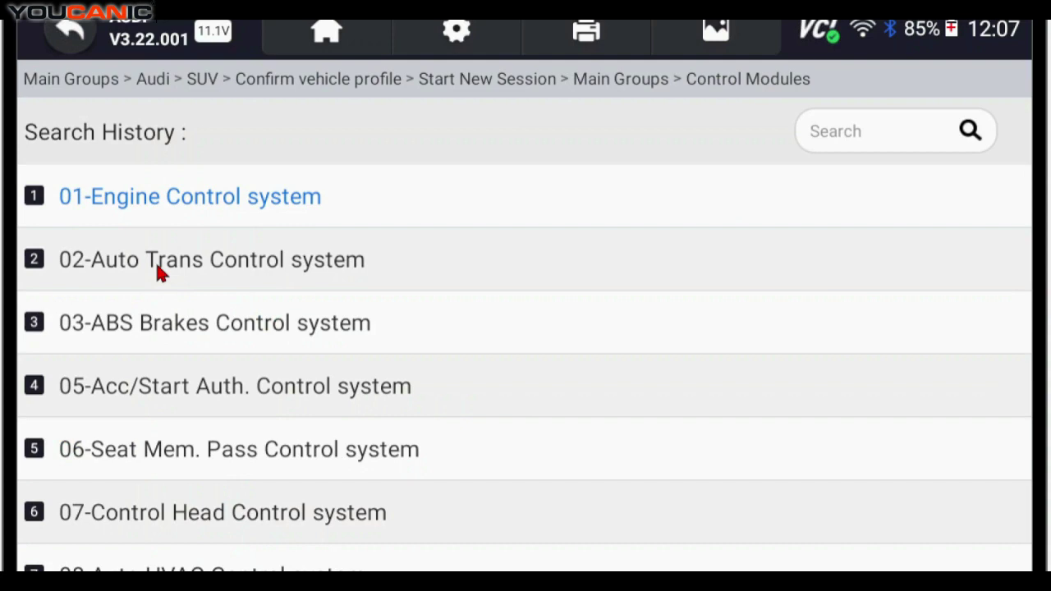
left_click(175, 269)
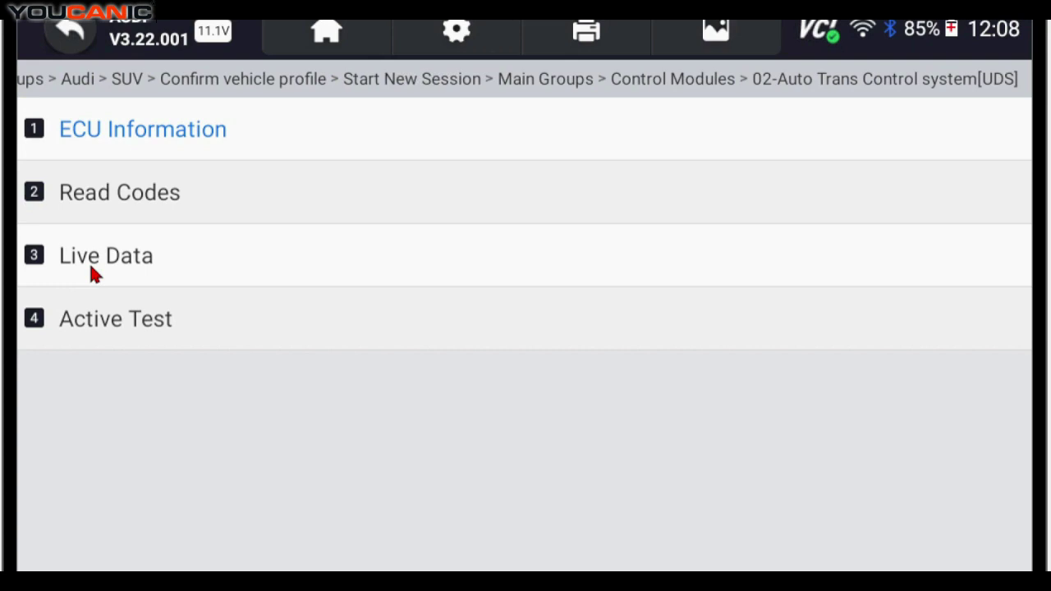
left_click(121, 259)
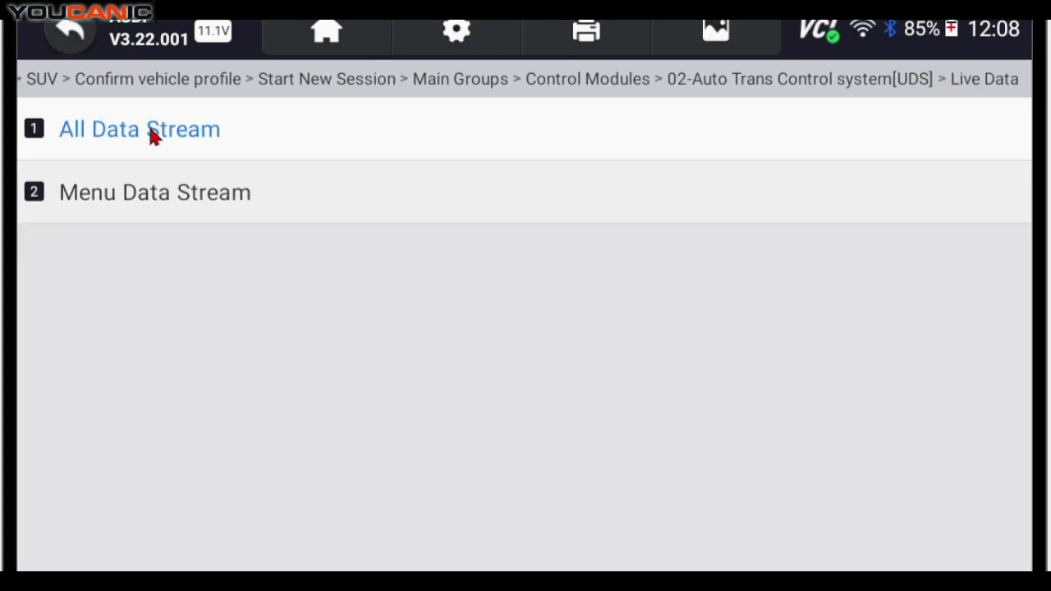
left_click(153, 131)
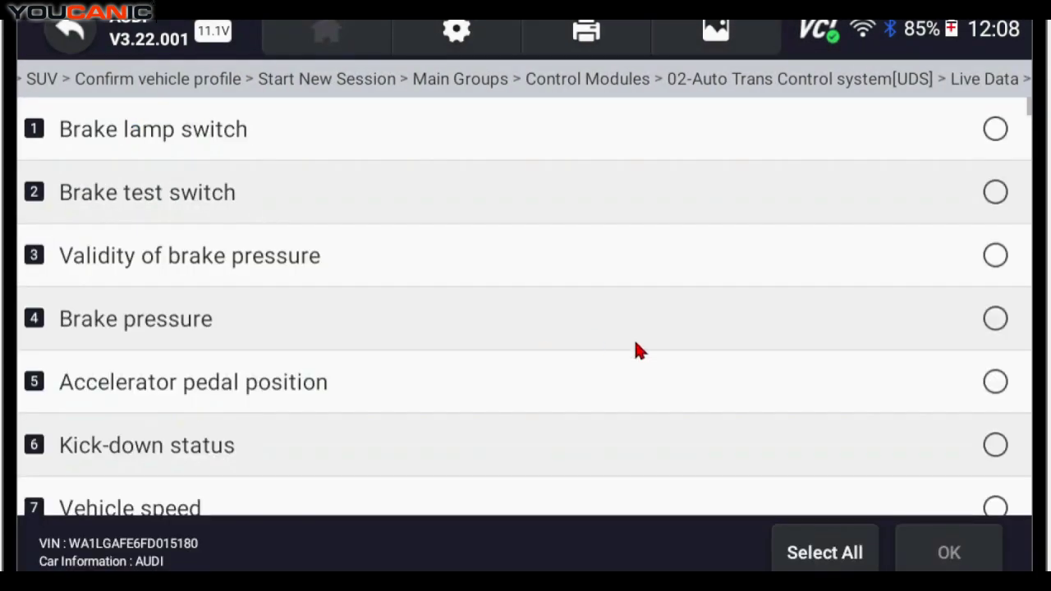
- Examine the live data parameters available for the automatic transmission control module
scroll(804, 238, "down", 5)
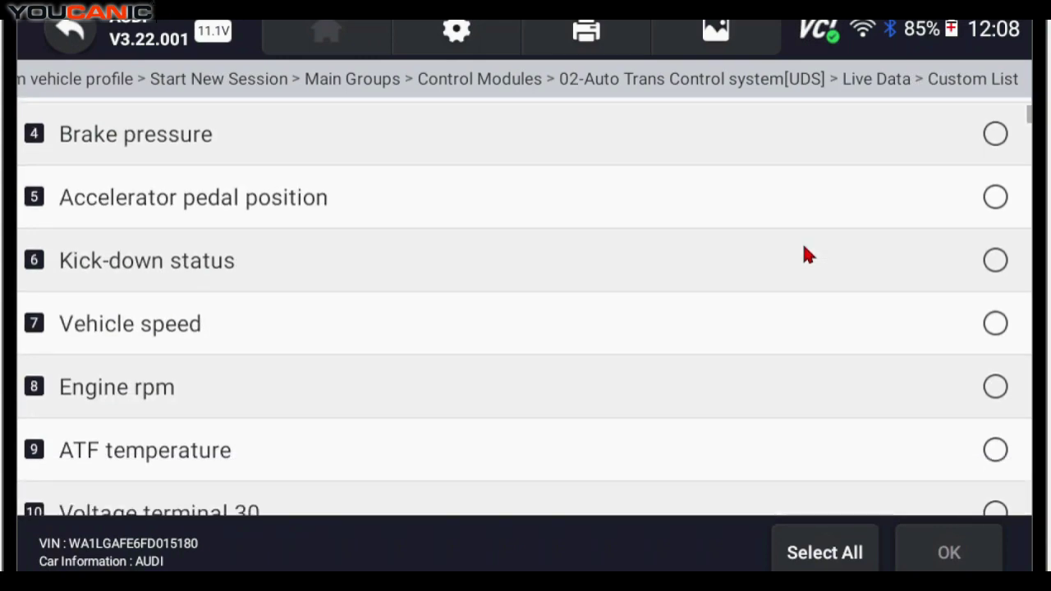
scroll(801, 259, "down", 6)
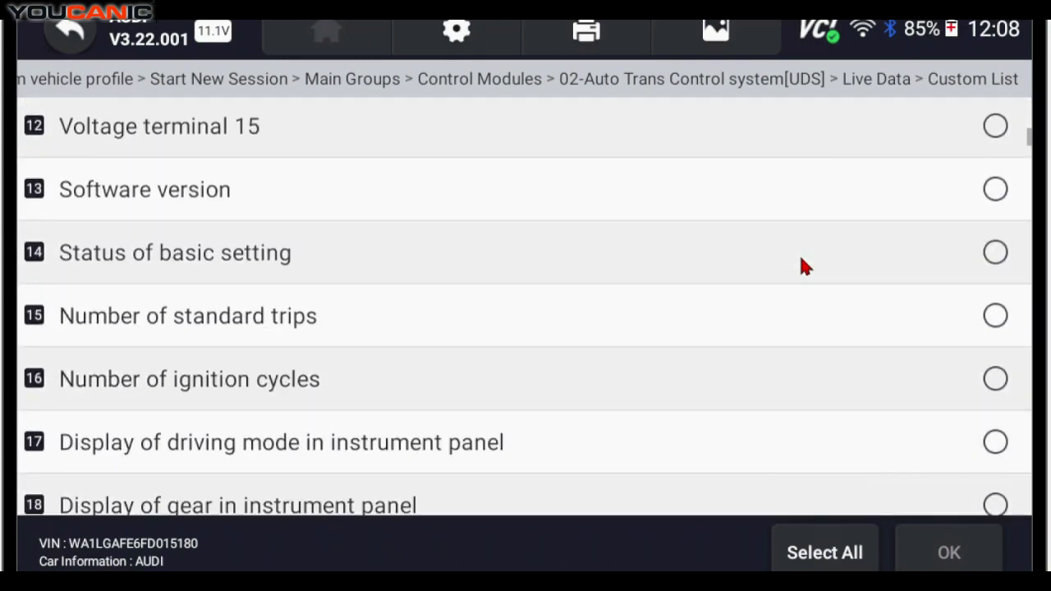
scroll(801, 259, "down", 7)
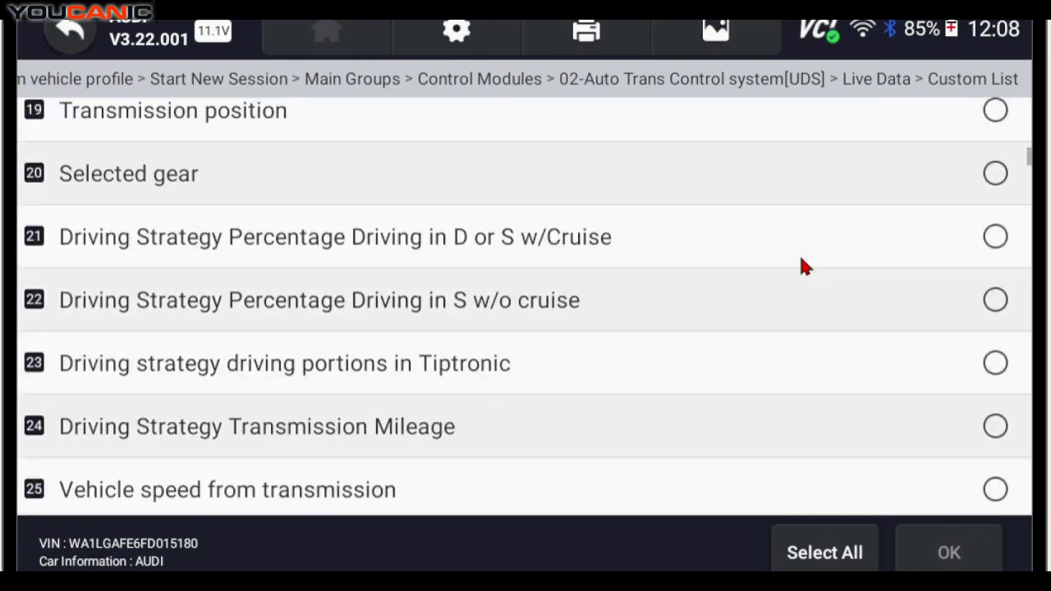
scroll(800, 258, "down", 3)
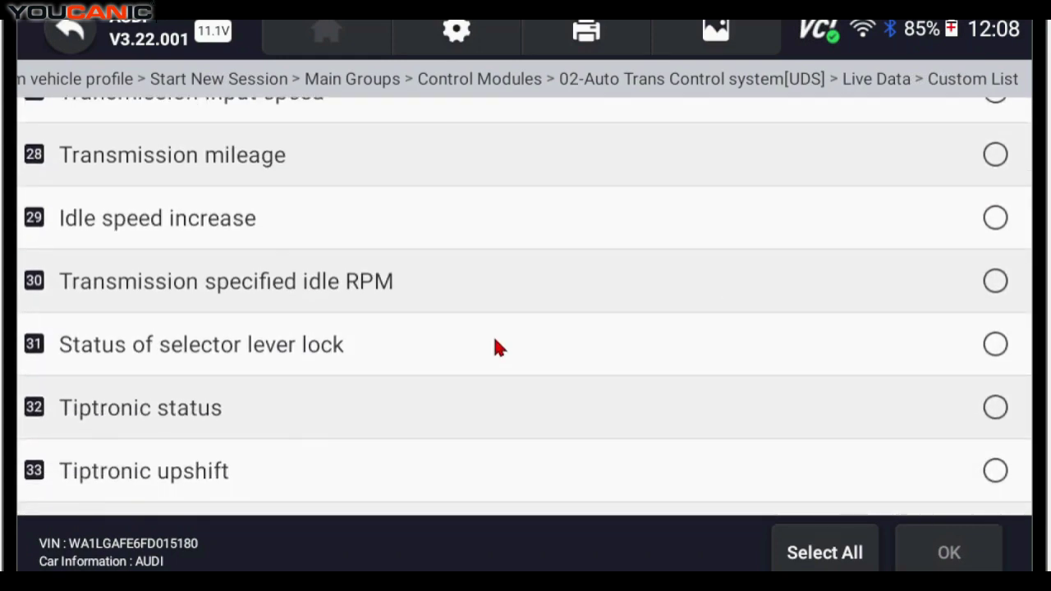
scroll(268, 252, "down", 3)
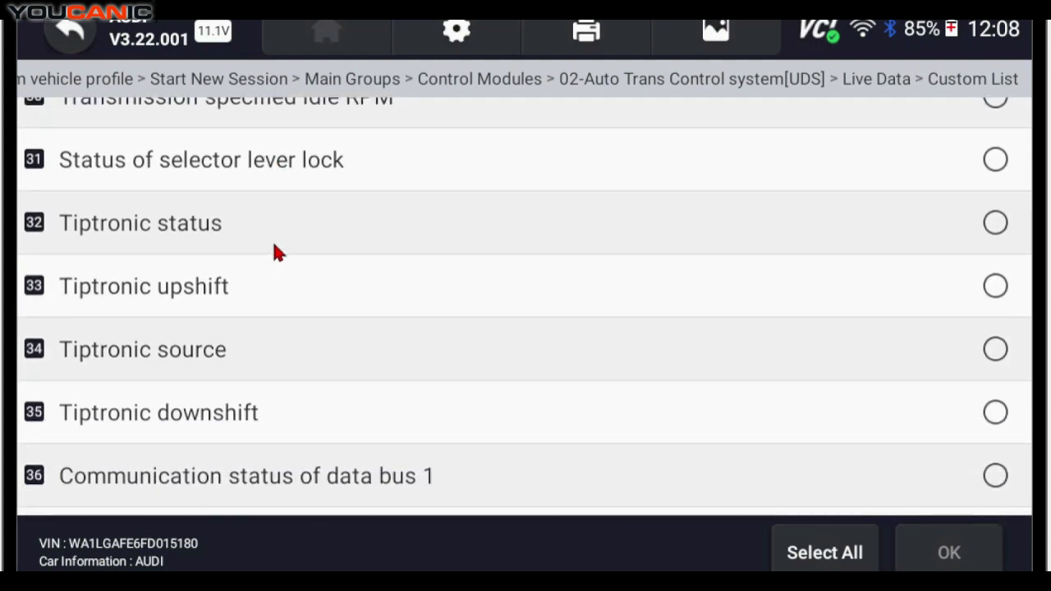
scroll(274, 289, "down", 3)
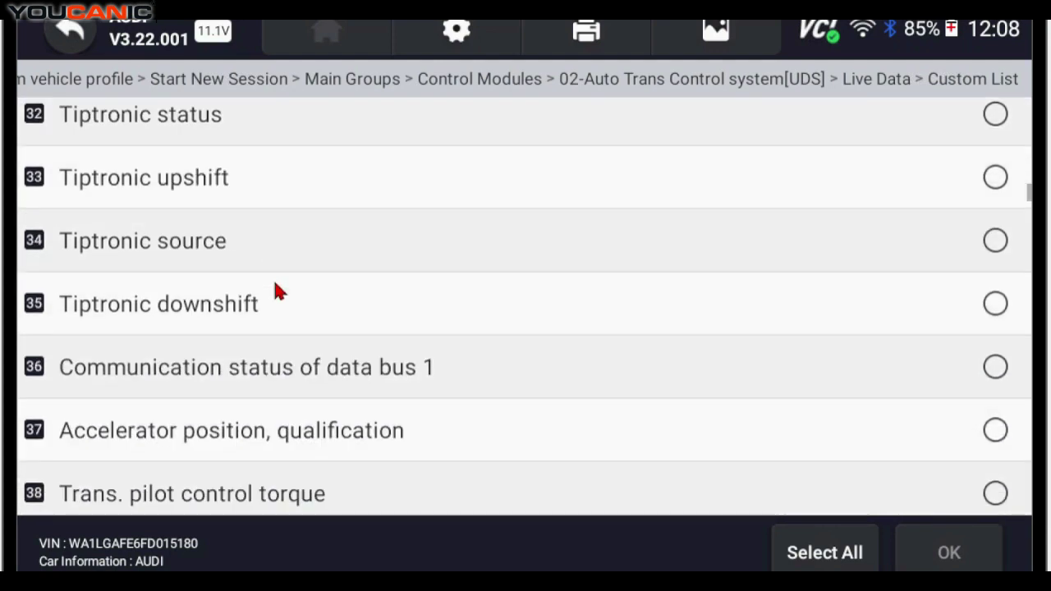
scroll(304, 235, "down", 3)
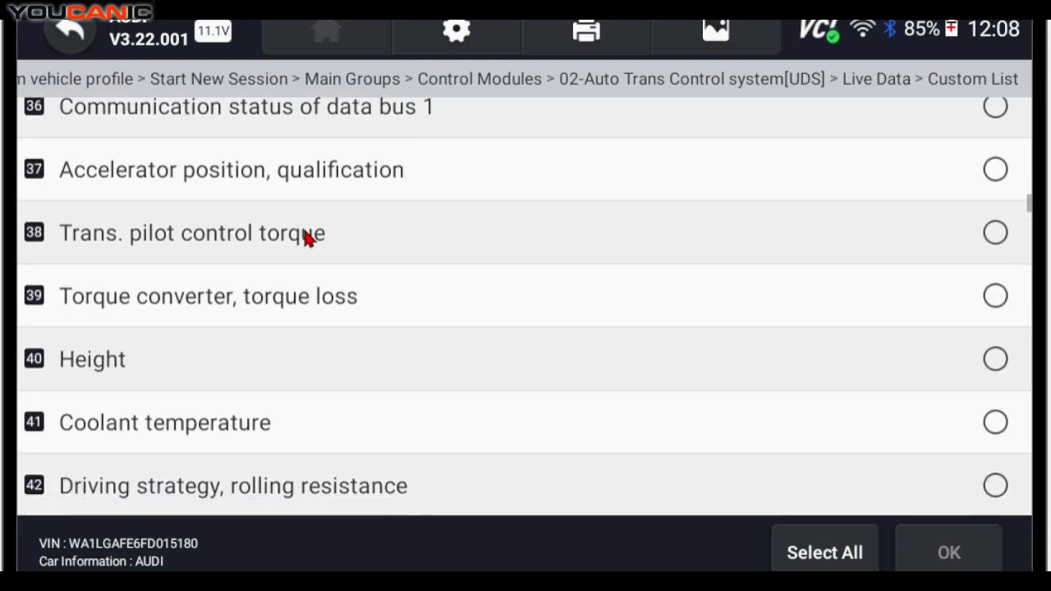
scroll(305, 236, "down", 3)
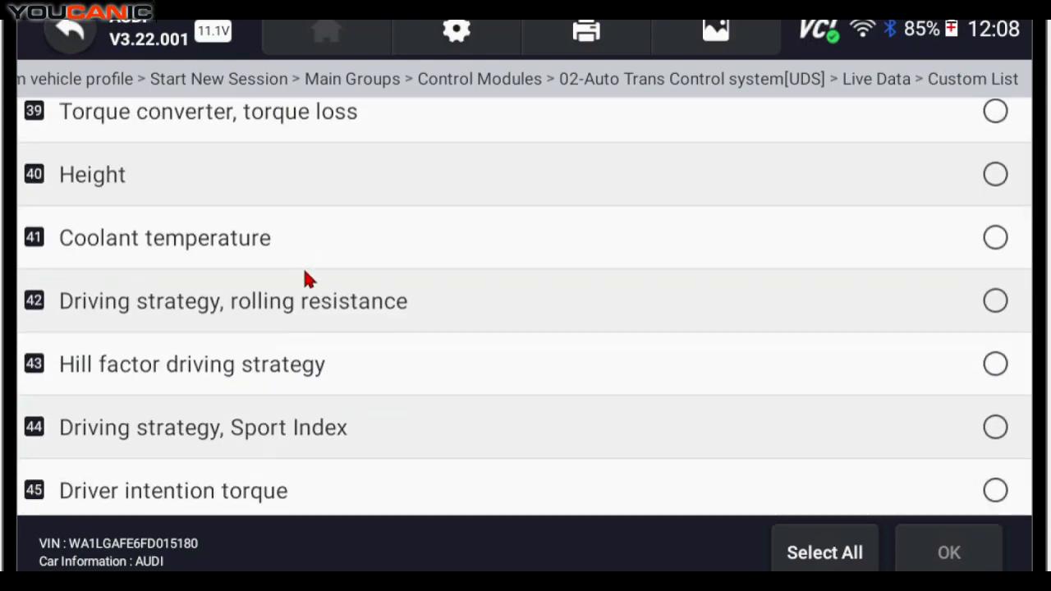
scroll(229, 261, "down", 3)
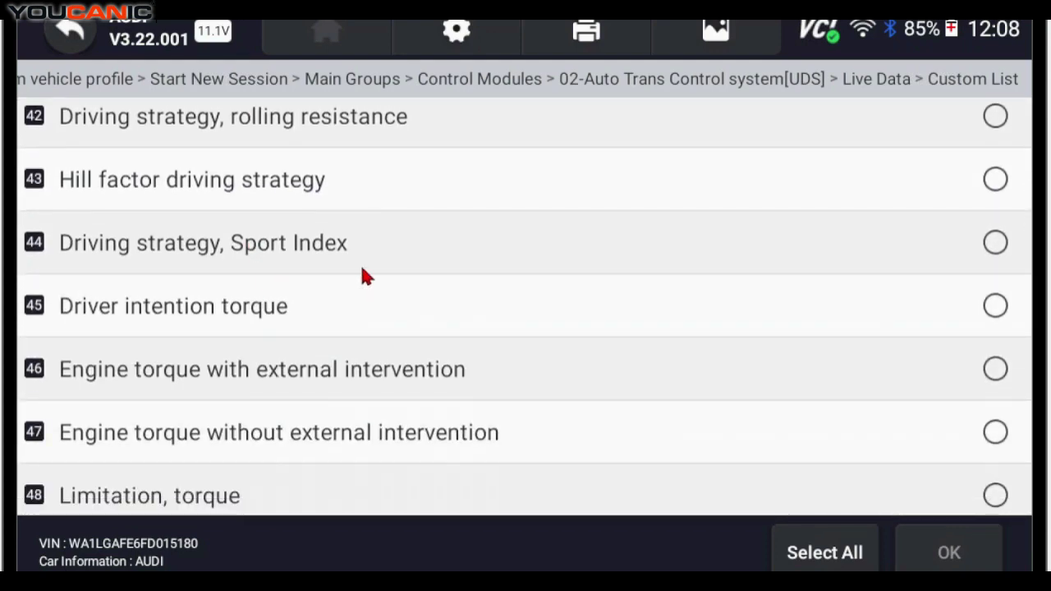
scroll(362, 275, "down", 6)
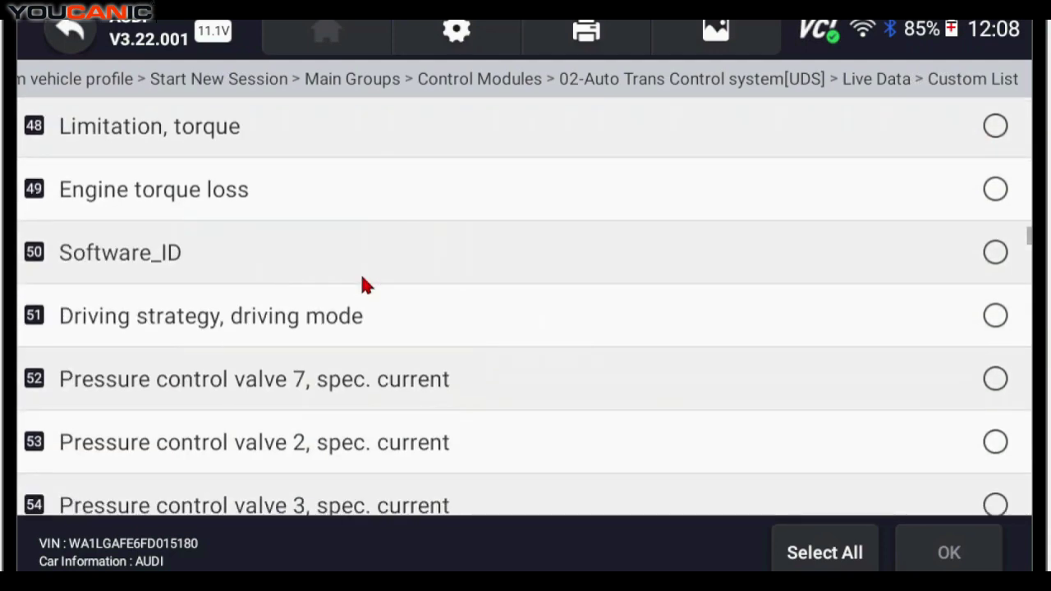
scroll(366, 285, "down", 8)
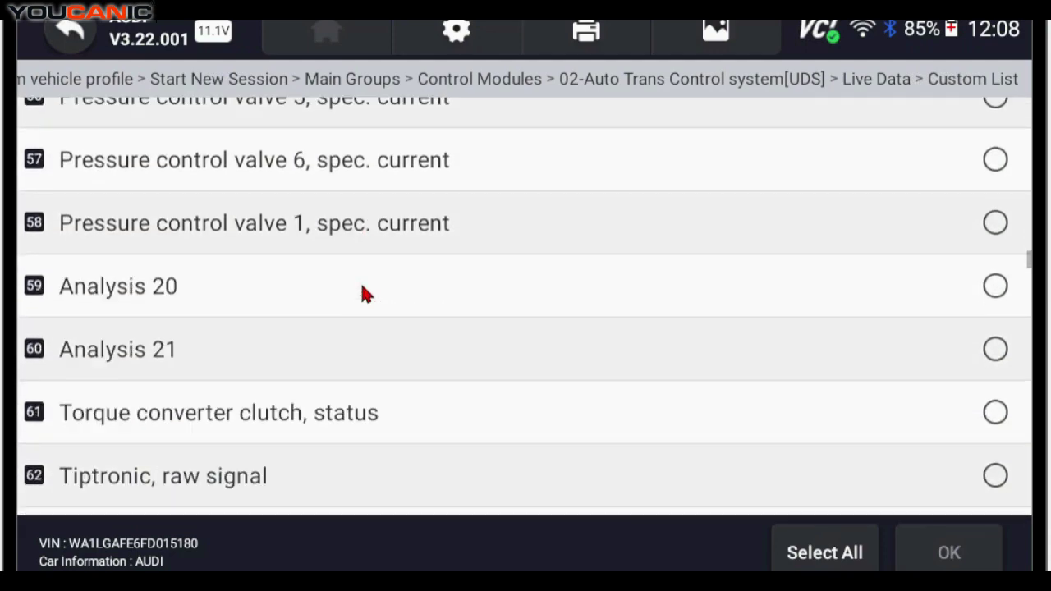
scroll(362, 287, "down", 7)
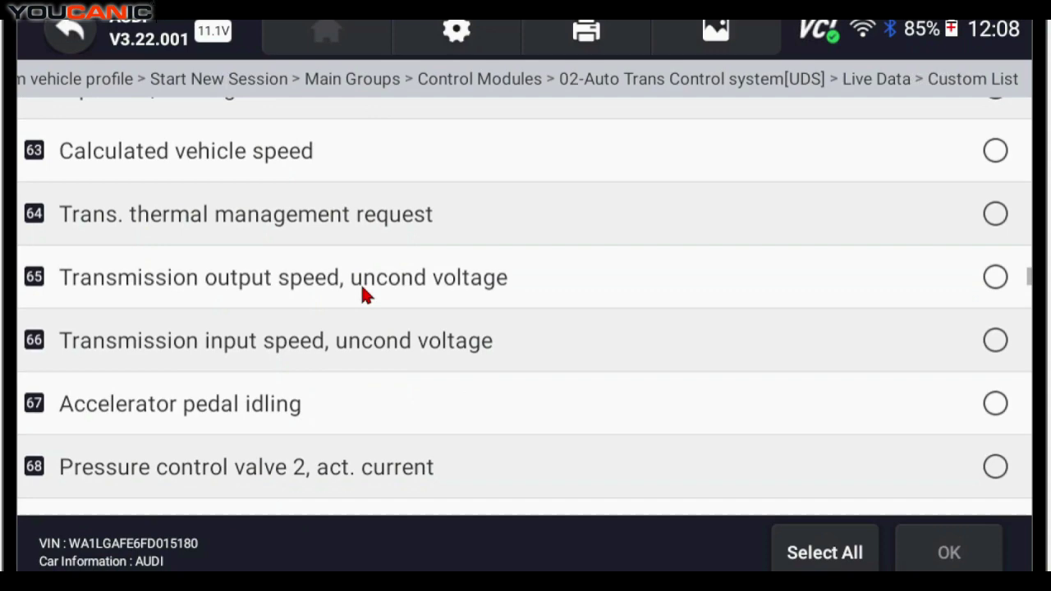
scroll(362, 289, "down", 7)
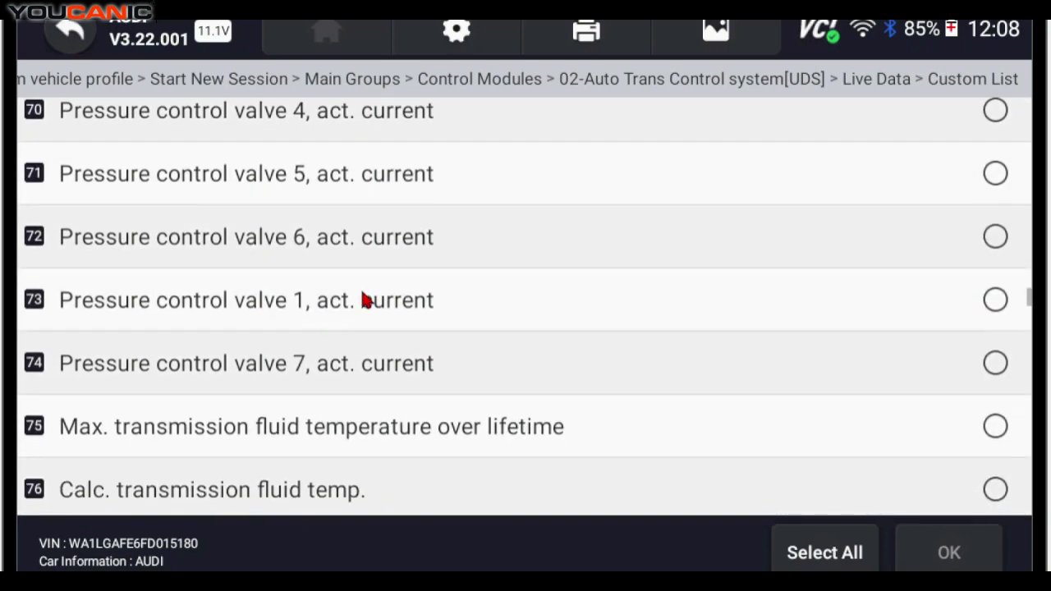
scroll(362, 294, "down", 5)
scroll(362, 295, "down", 3)
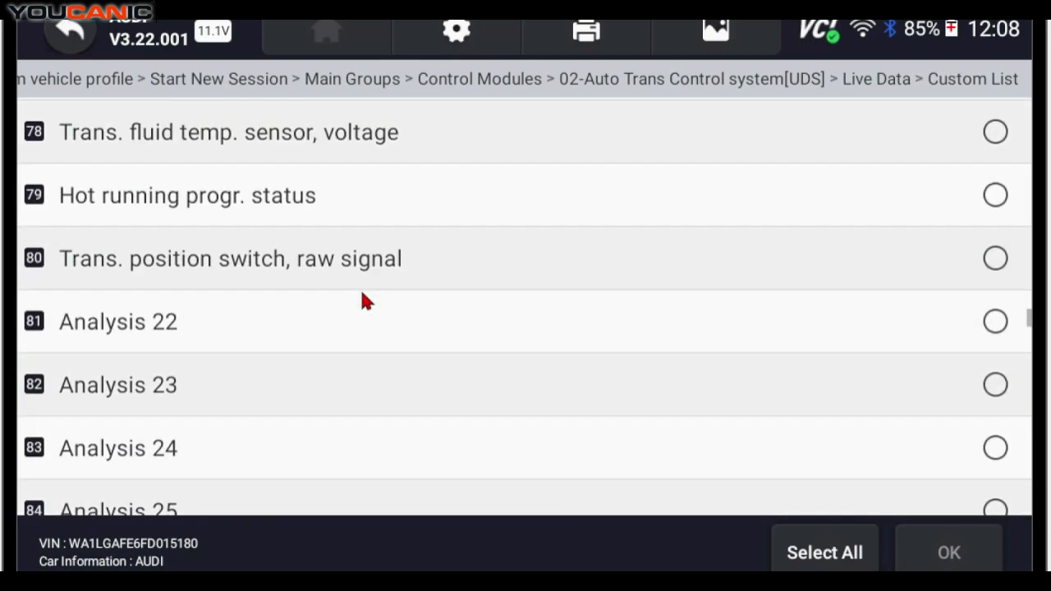
scroll(362, 295, "down", 6)
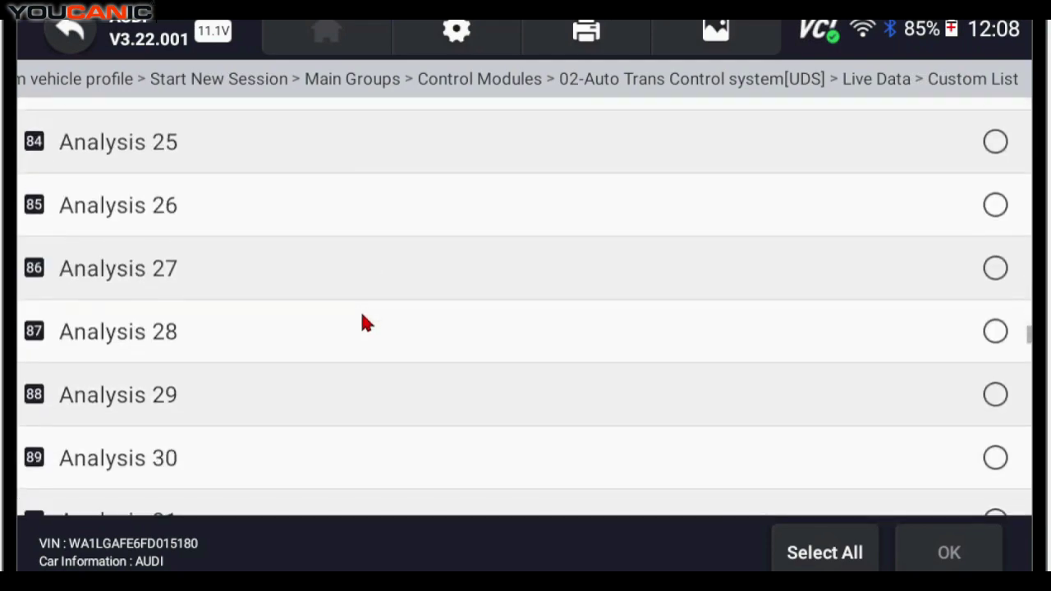
scroll(366, 325, "down", 11)
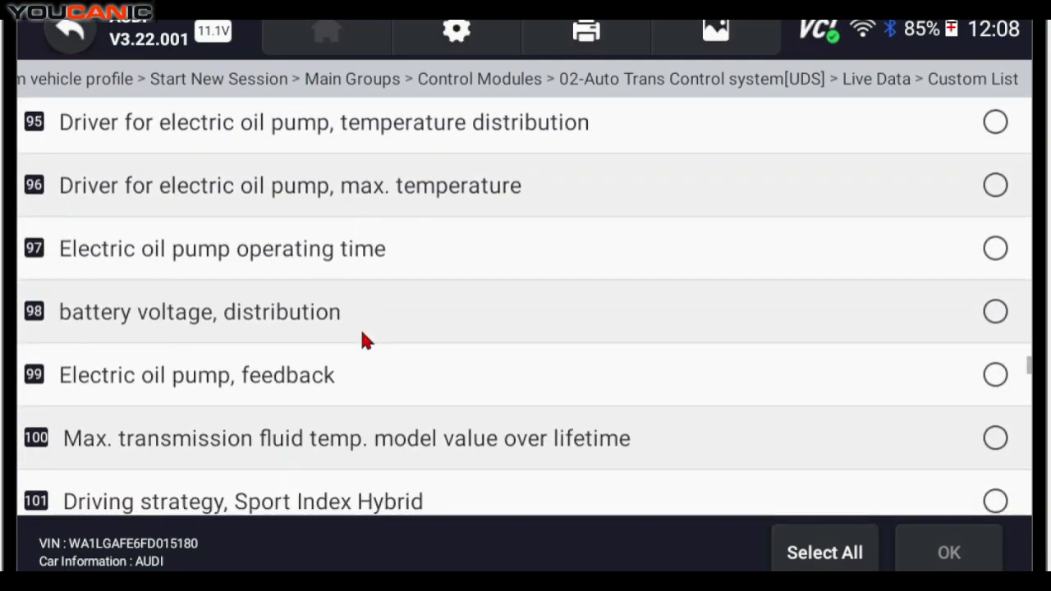
scroll(361, 338, "down", 3)
scroll(431, 462, "down", 3)
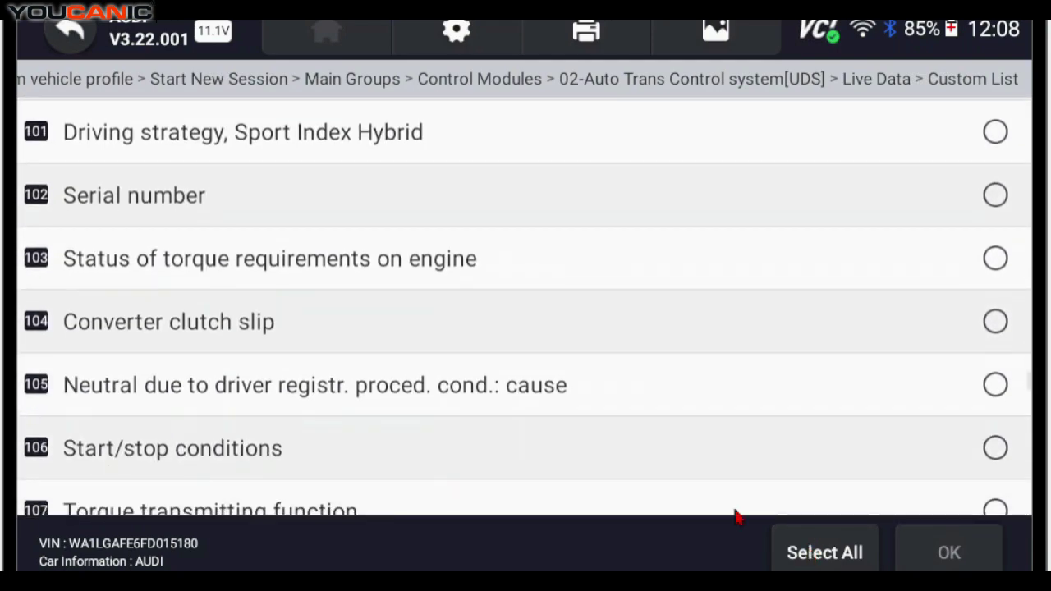
scroll(652, 469, "down", 6)
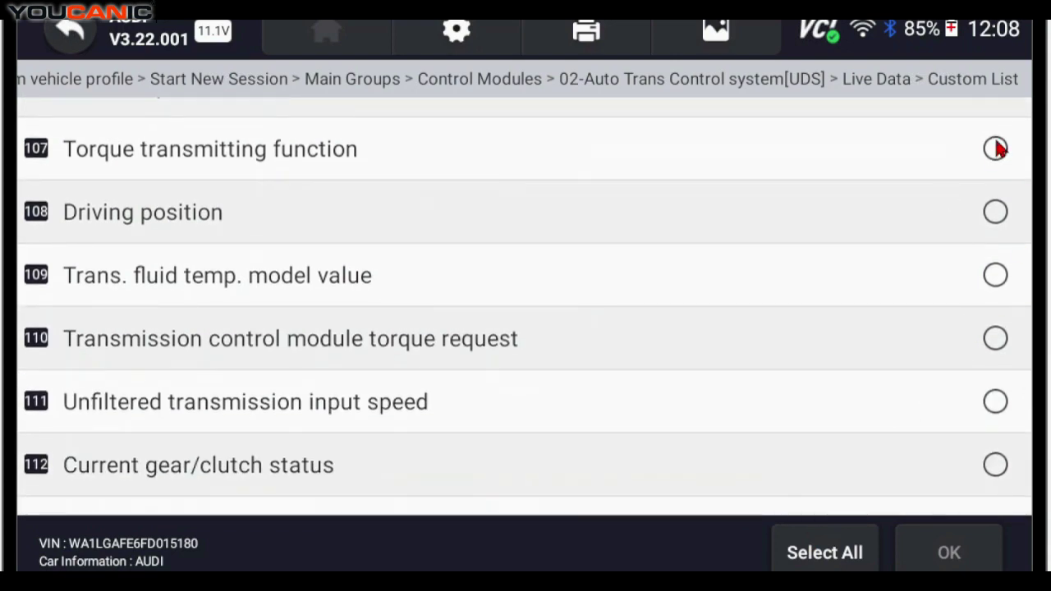
- Select all transmission live data parameters and display their readings
left_click(825, 555)
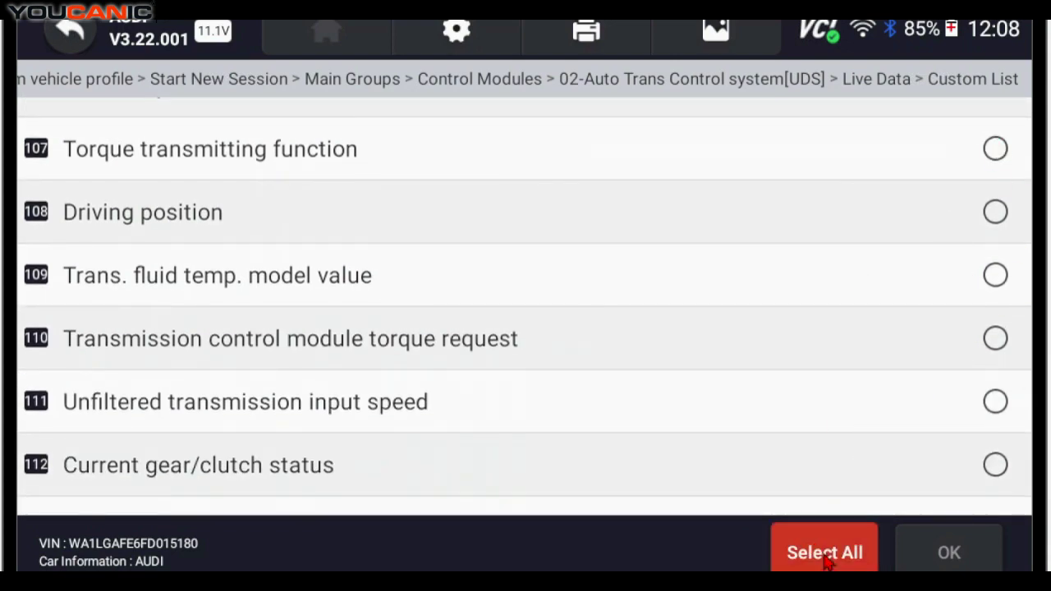
left_click(953, 555)
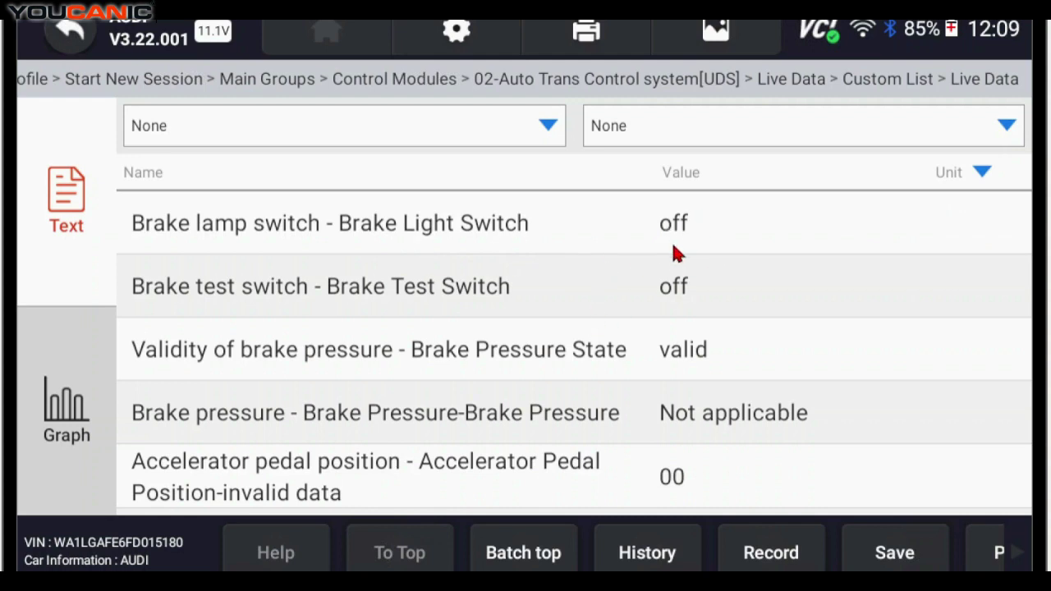
- Examine the transmission live data readings from the brake switches through data bus status and engine torque to the pressure control valve currents
scroll(686, 273, "down", 5)
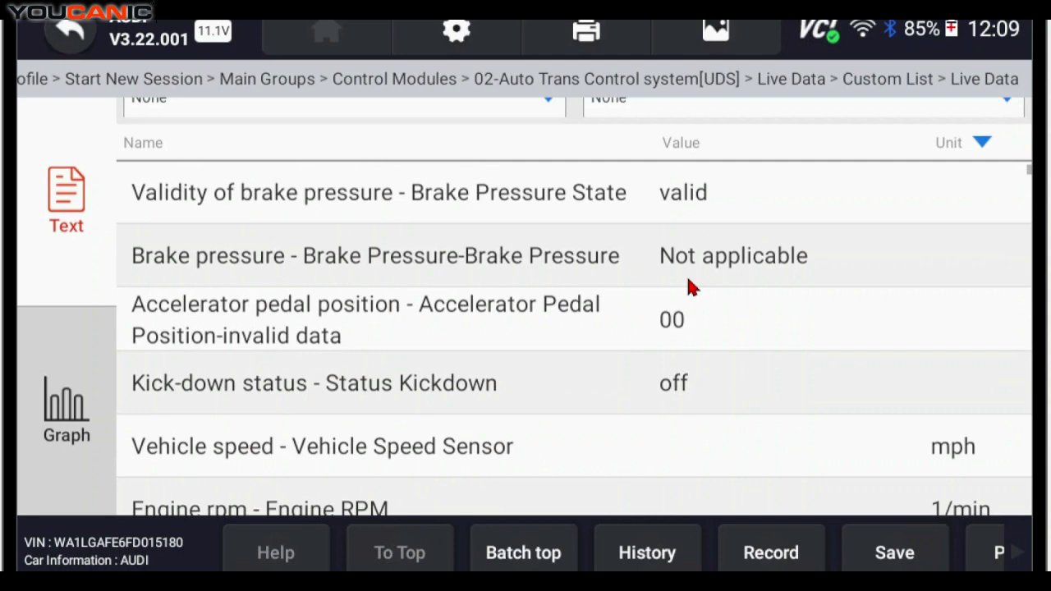
scroll(689, 289, "down", 7)
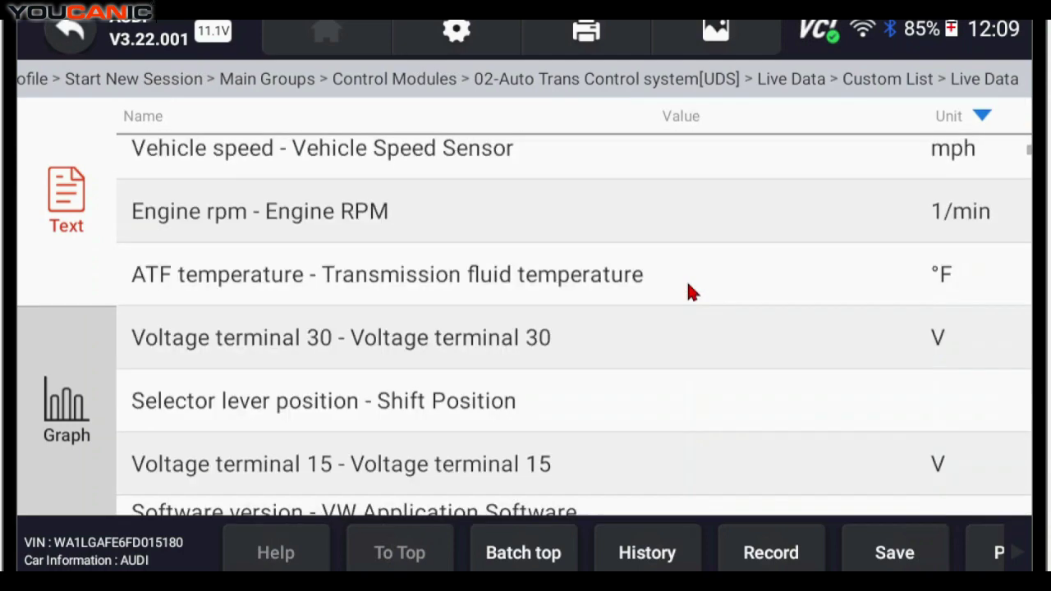
scroll(689, 291, "down", 5)
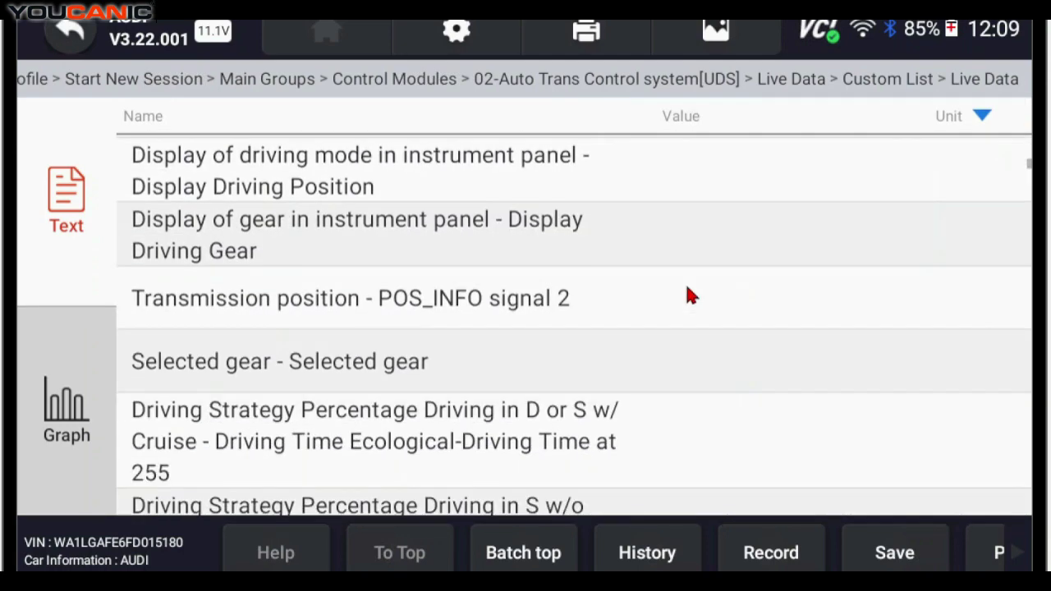
scroll(689, 296, "down", 6)
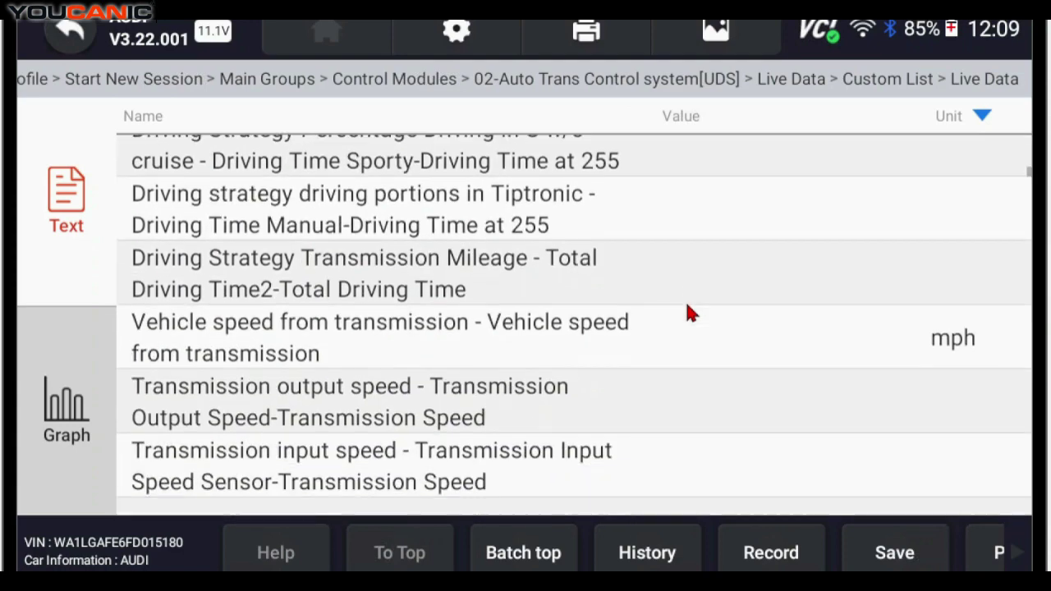
scroll(688, 312, "down", 7)
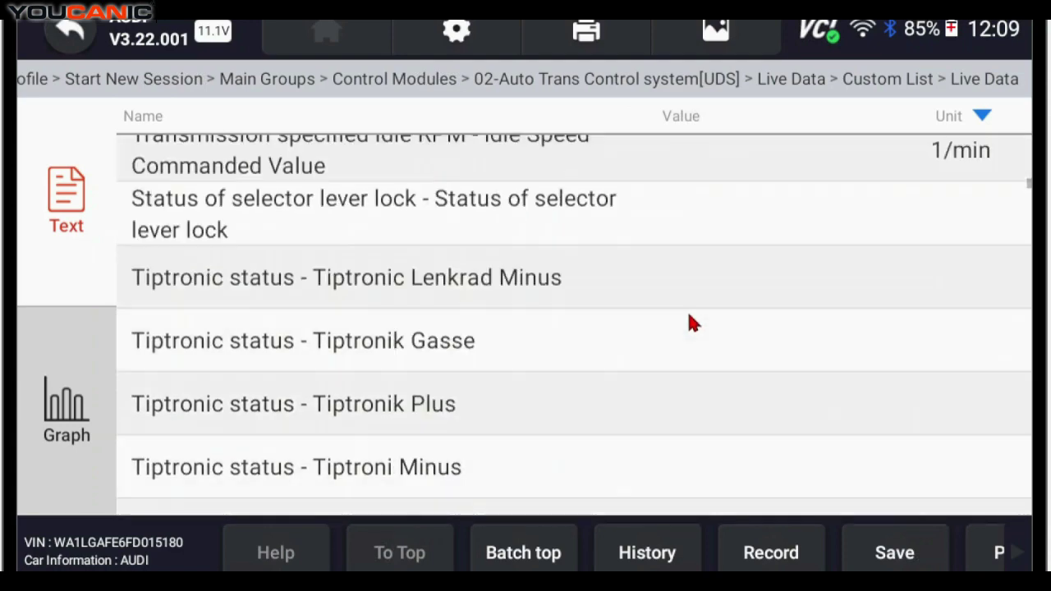
scroll(690, 320, "down", 7)
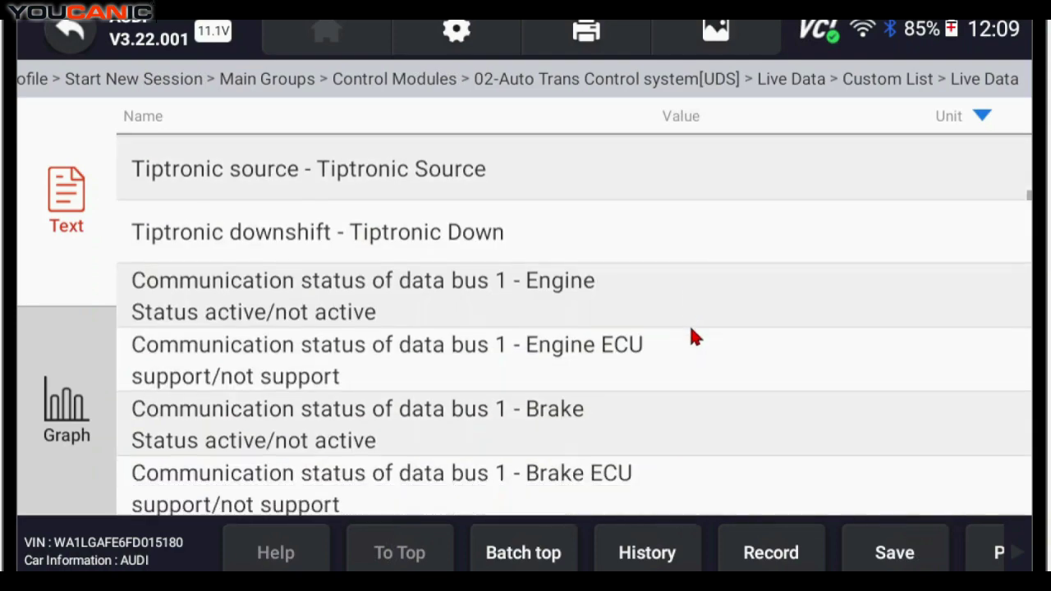
scroll(690, 332, "down", 10)
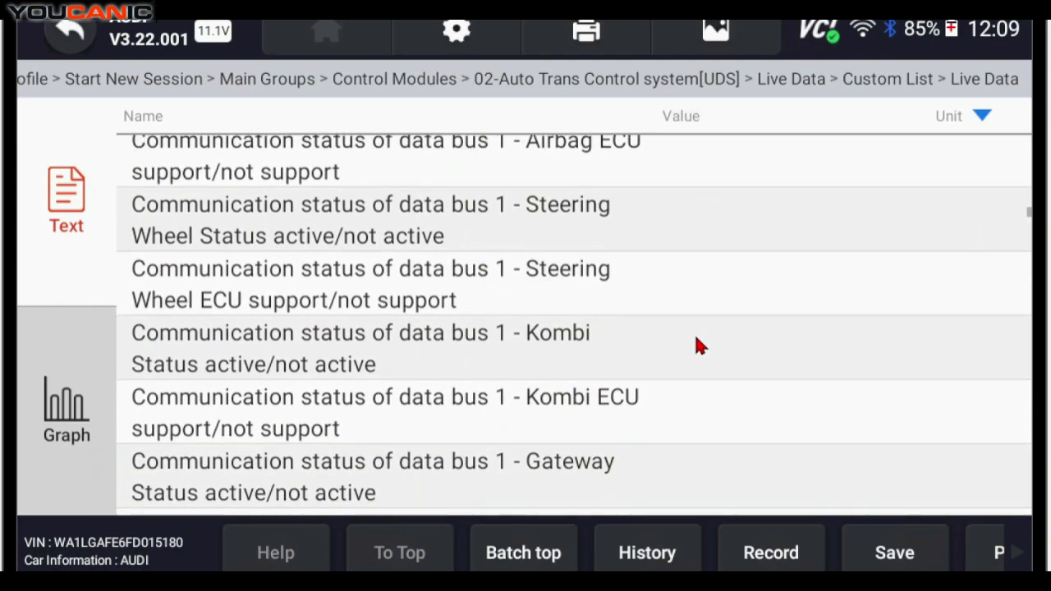
scroll(695, 346, "down", 10)
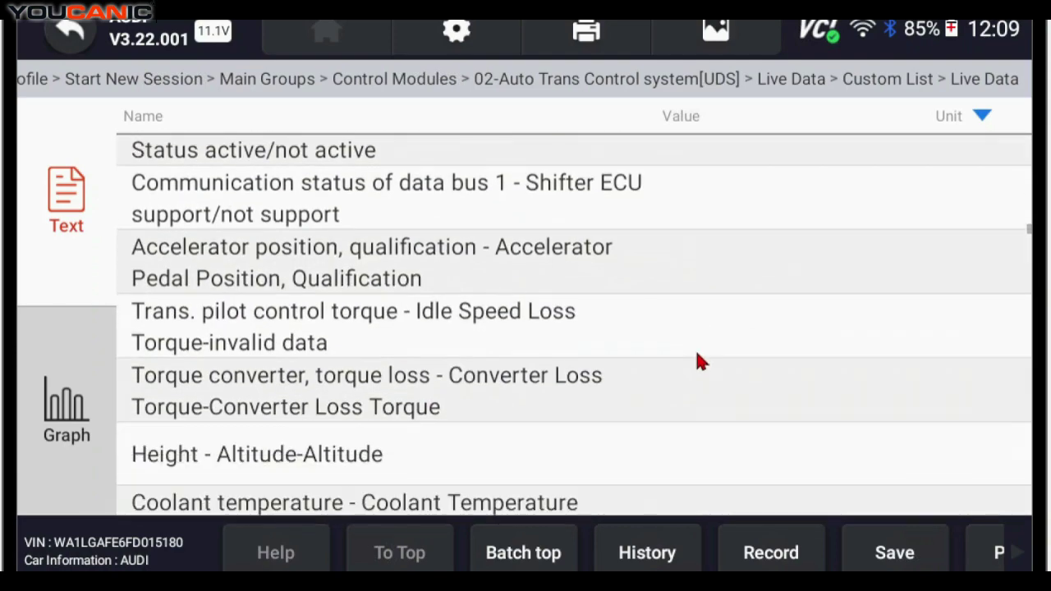
scroll(696, 356, "down", 3)
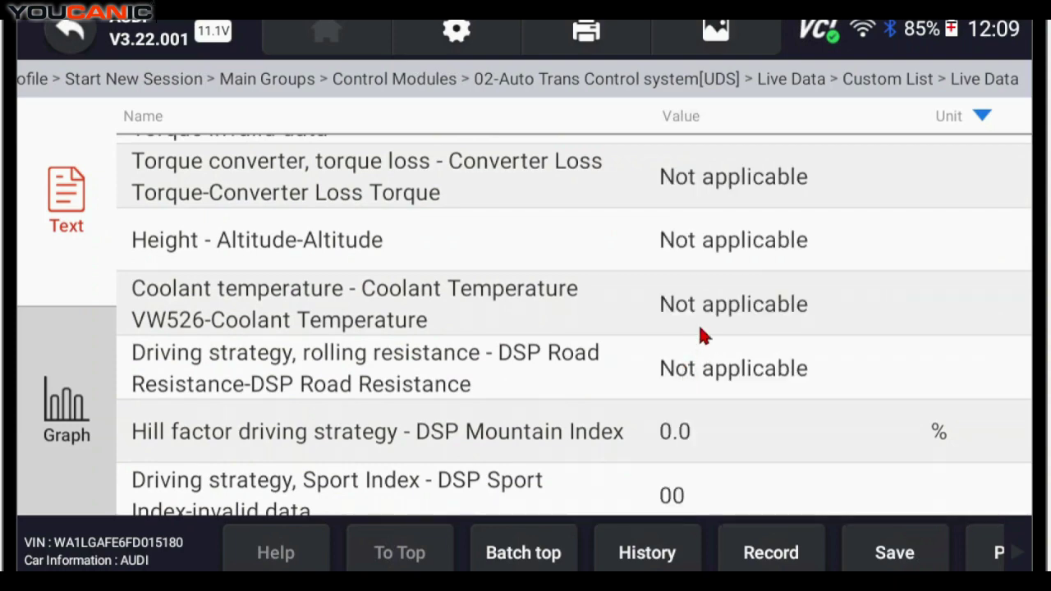
scroll(702, 352, "down", 1)
scroll(701, 353, "down", 2)
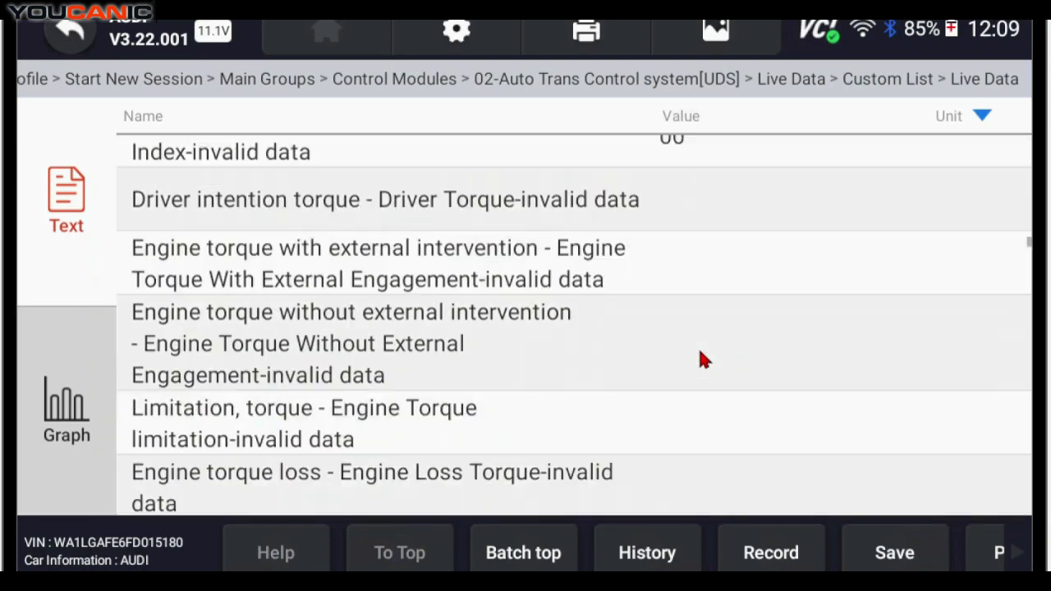
scroll(701, 357, "down", 3)
scroll(699, 353, "down", 4)
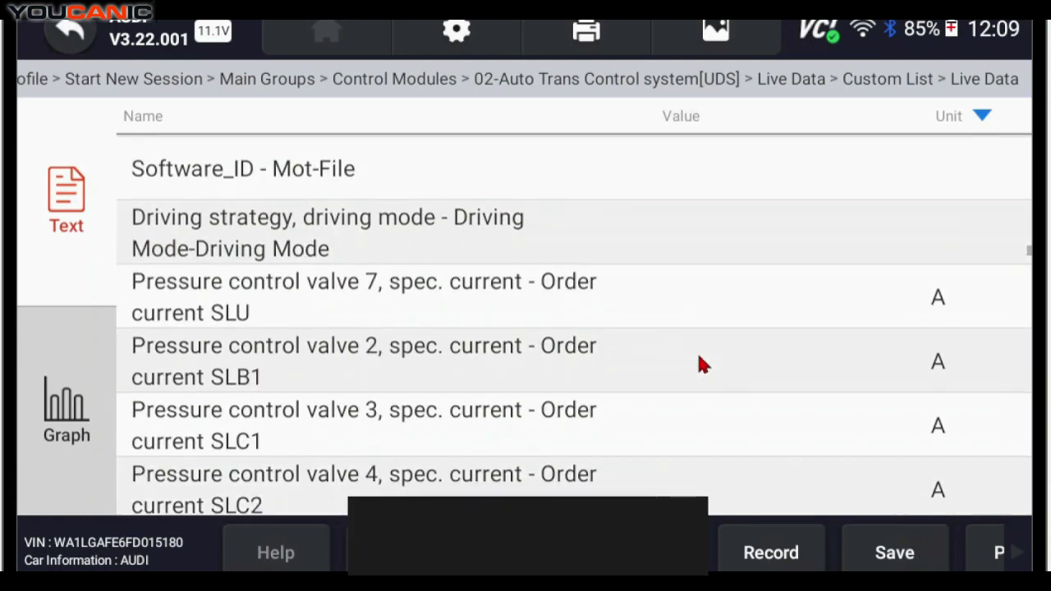
scroll(699, 358, "down", 3)
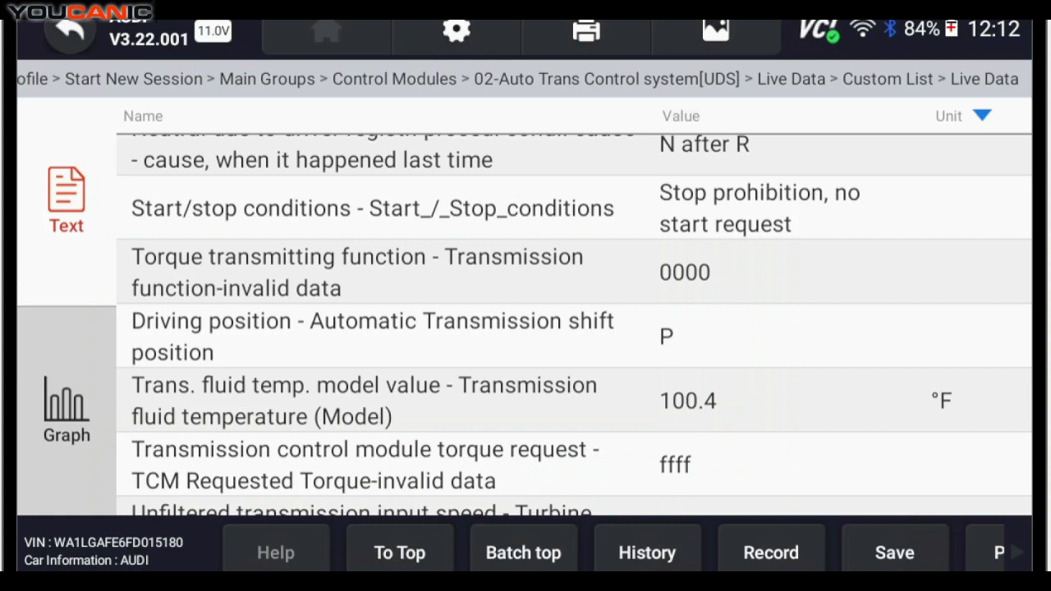
- Examine the remaining live data readings, from transmission input speed and the electric oil pump through the driving recorder analyses to the programmability status
scroll(574, 324, "down", 5)
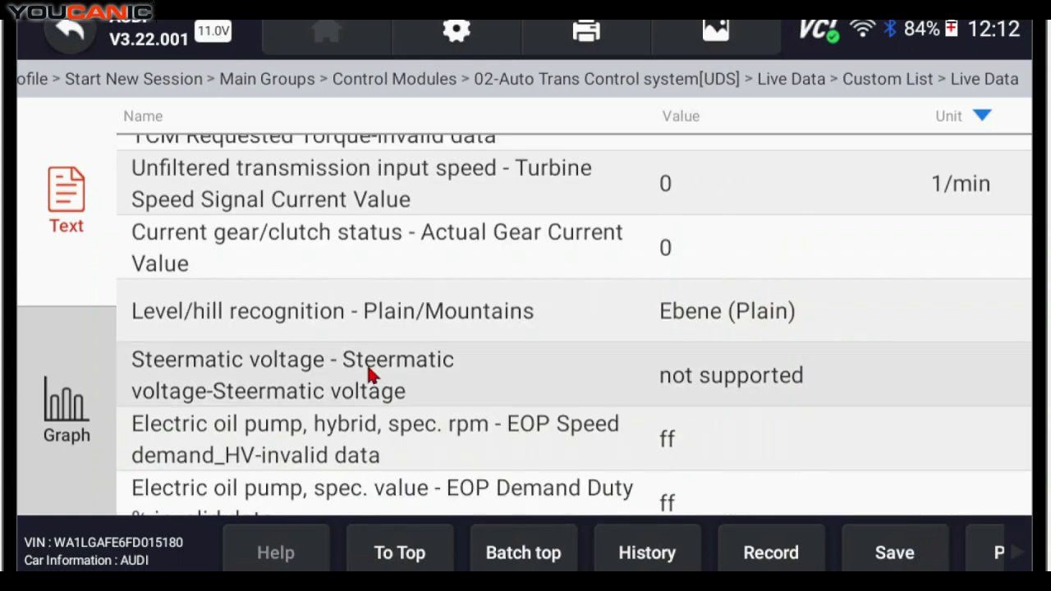
scroll(369, 375, "down", 4)
scroll(365, 375, "down", 1)
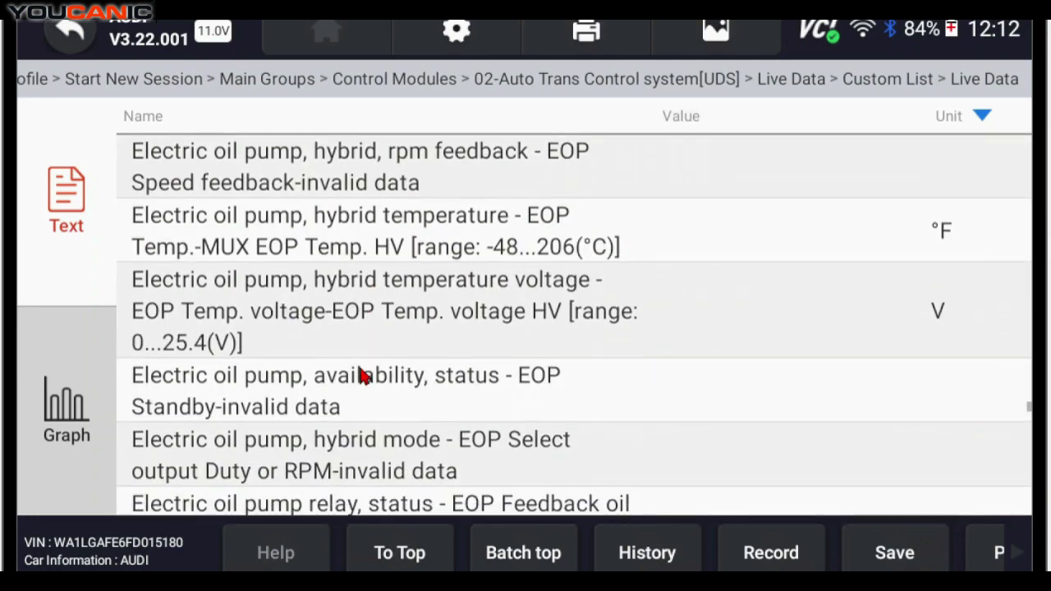
scroll(364, 375, "down", 3)
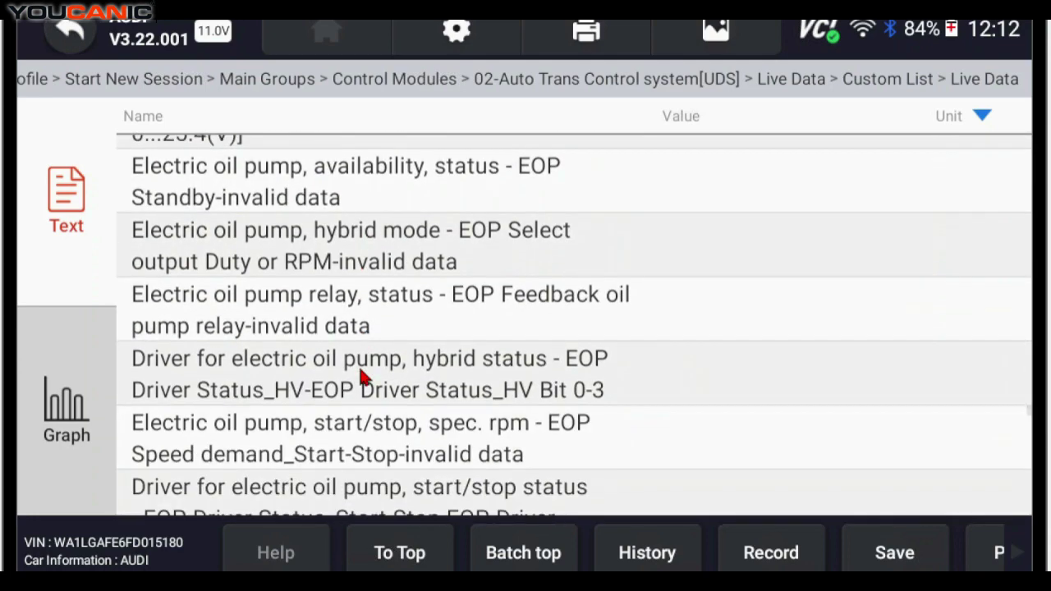
scroll(362, 375, "down", 4)
scroll(362, 375, "down", 6)
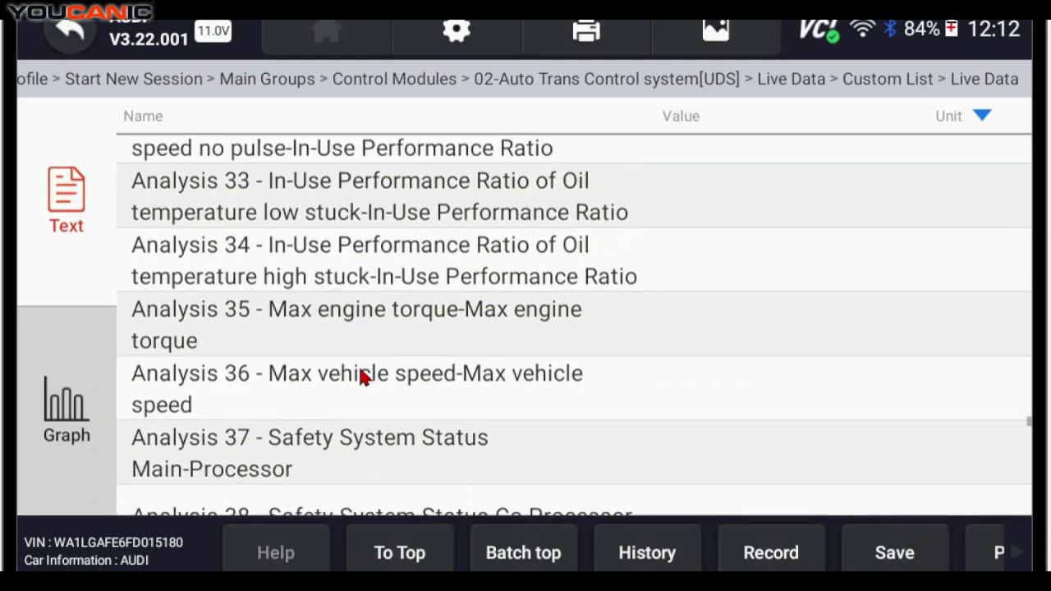
scroll(361, 377, "down", 4)
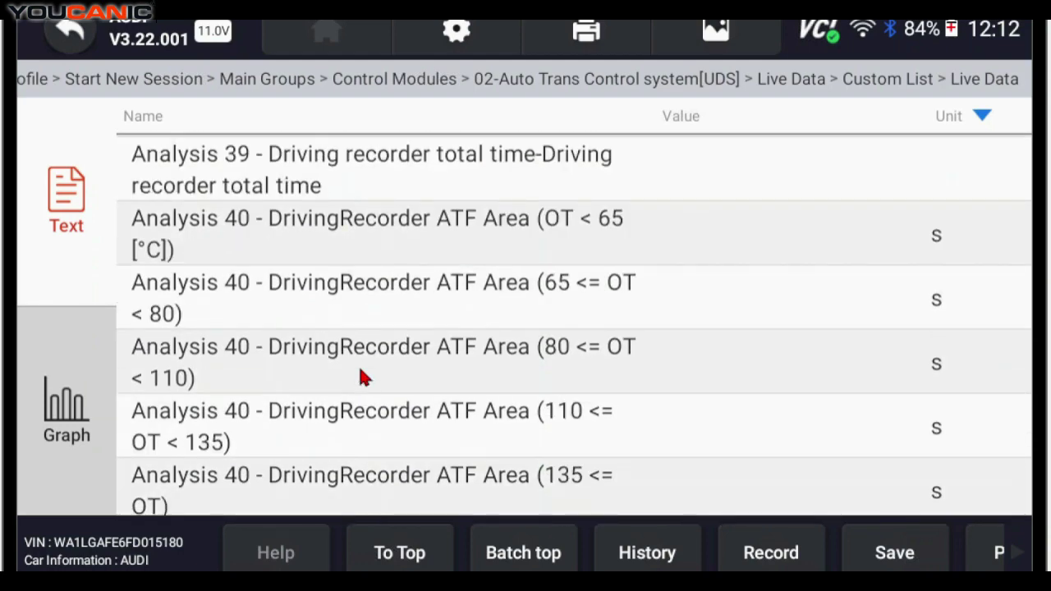
scroll(361, 373, "down", 3)
scroll(361, 374, "down", 2)
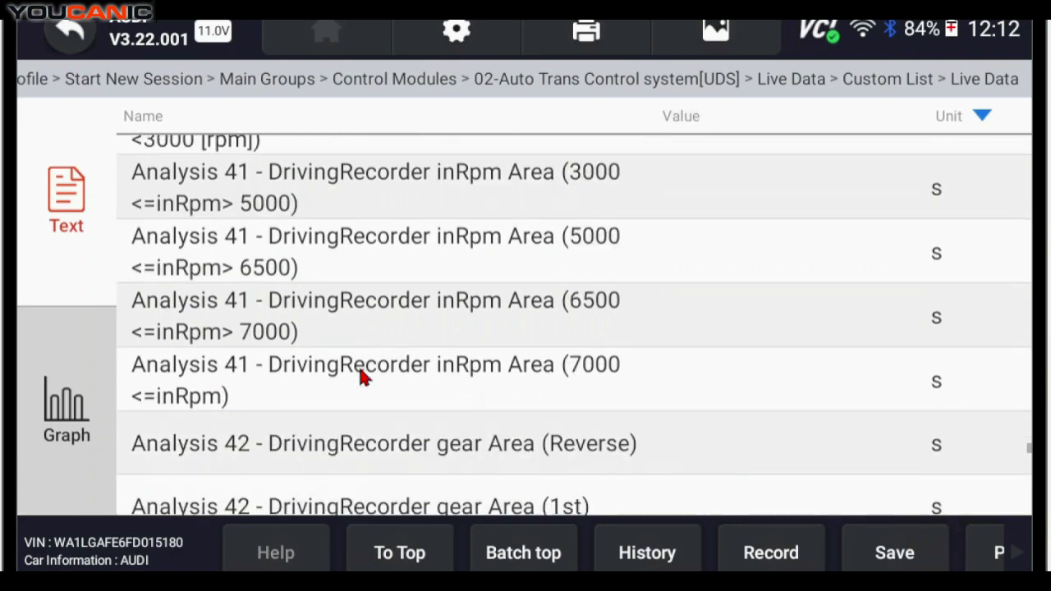
scroll(361, 374, "down", 10)
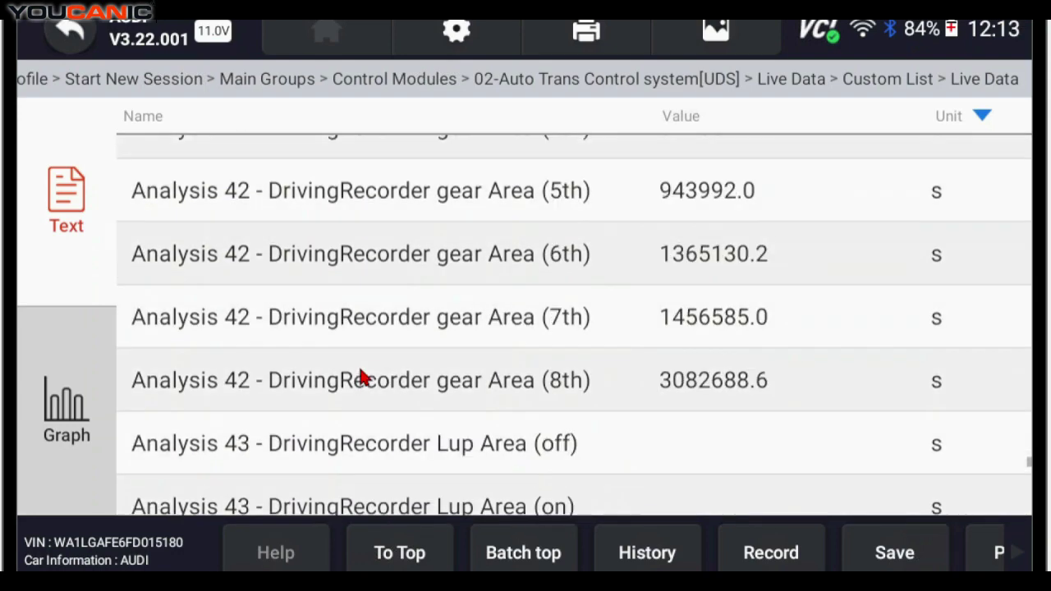
scroll(361, 375, "down", 5)
scroll(361, 376, "down", 10)
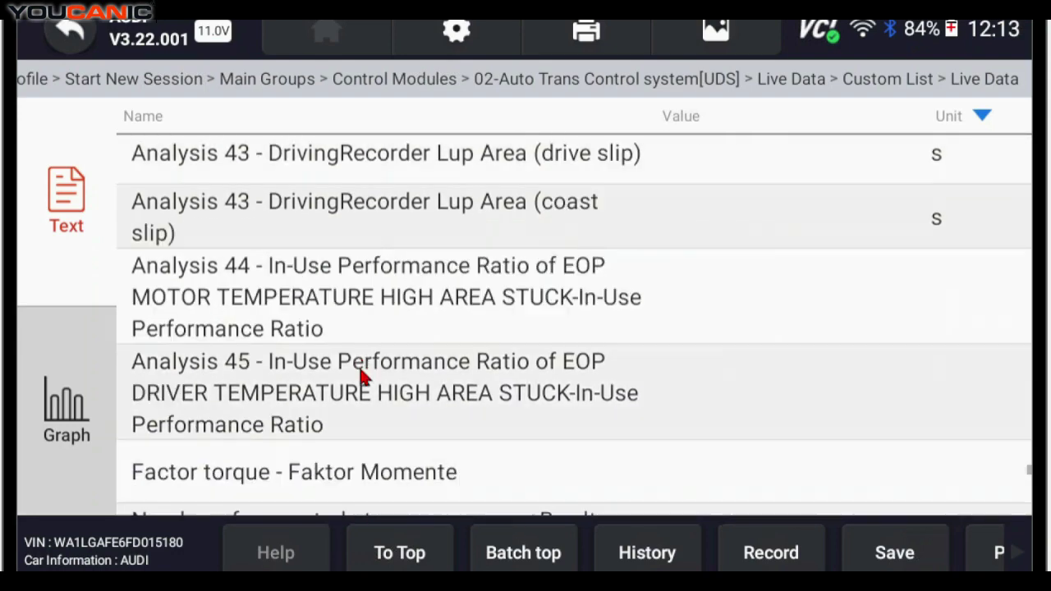
scroll(361, 376, "down", 10)
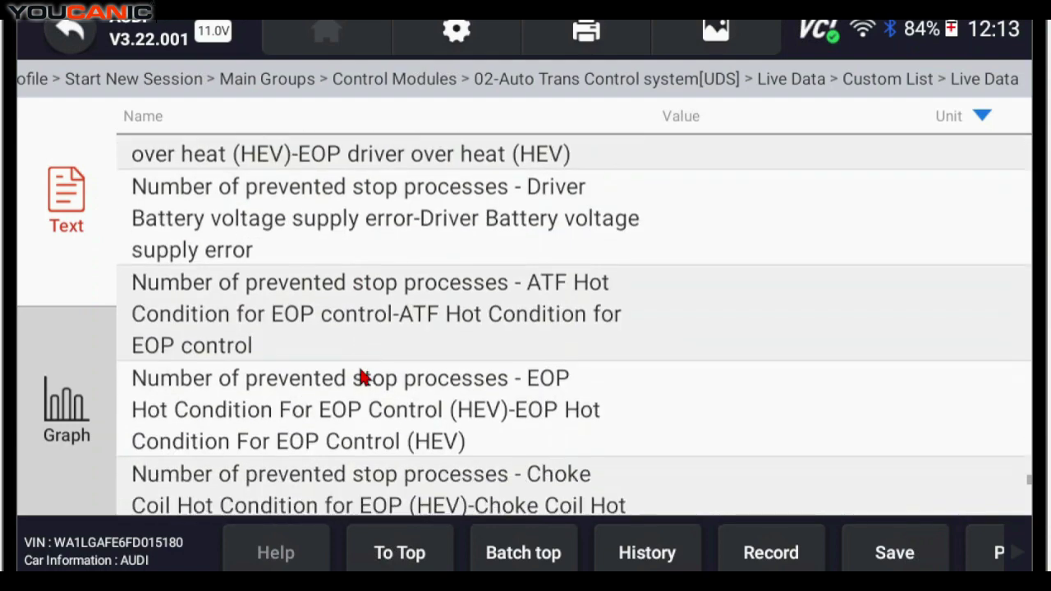
scroll(361, 375, "down", 10)
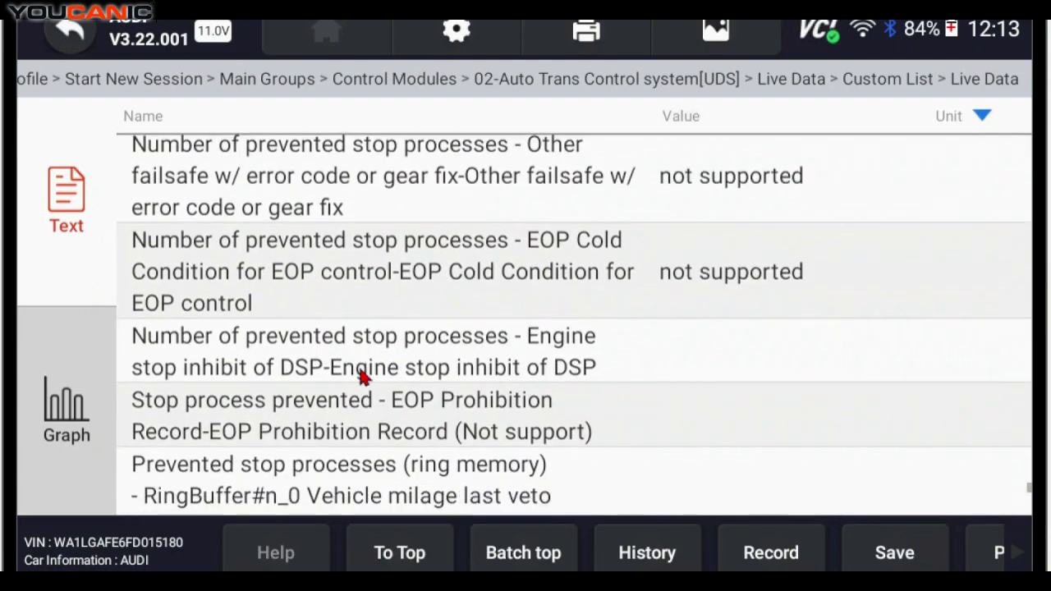
scroll(362, 375, "down", 10)
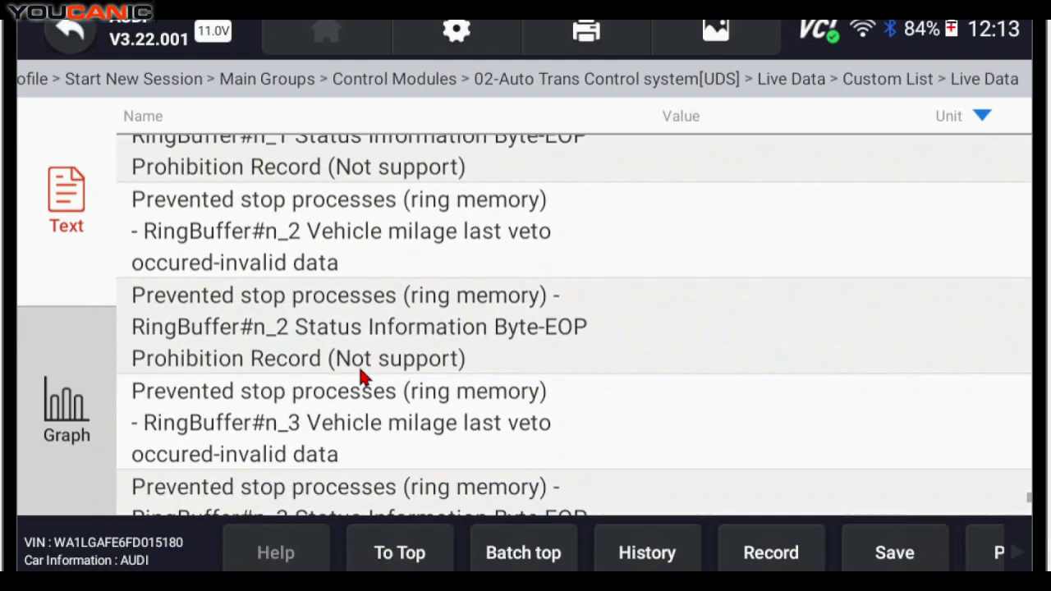
scroll(361, 375, "down", 5)
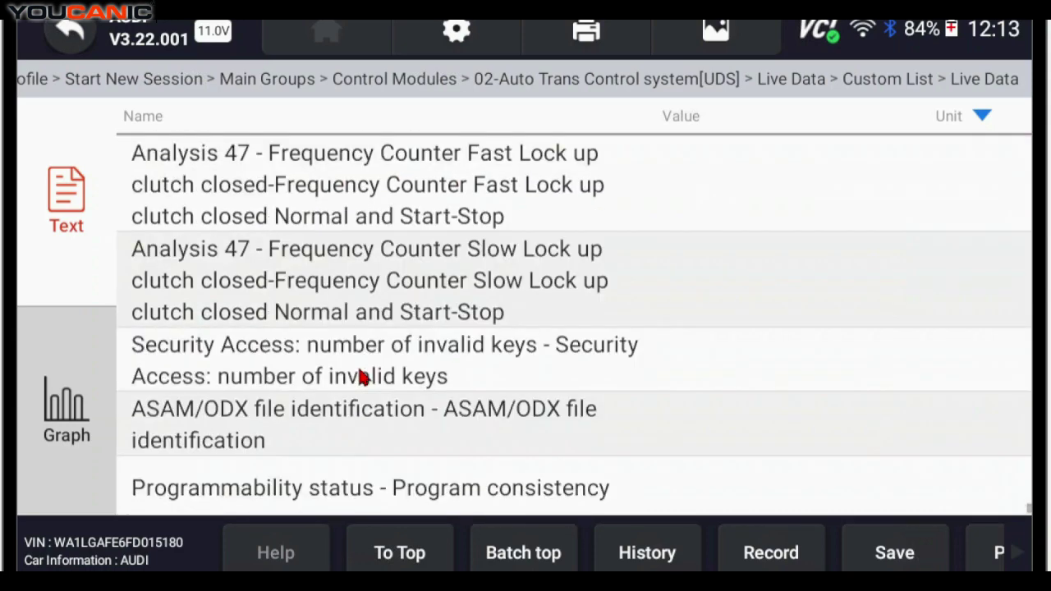
- Show the live data as multiple graphs, plotting the electric oil pump hybrid temperature and replacing it with Analysis 32, In-Use Performance Ratio of Input speed no pulse
left_click(72, 408)
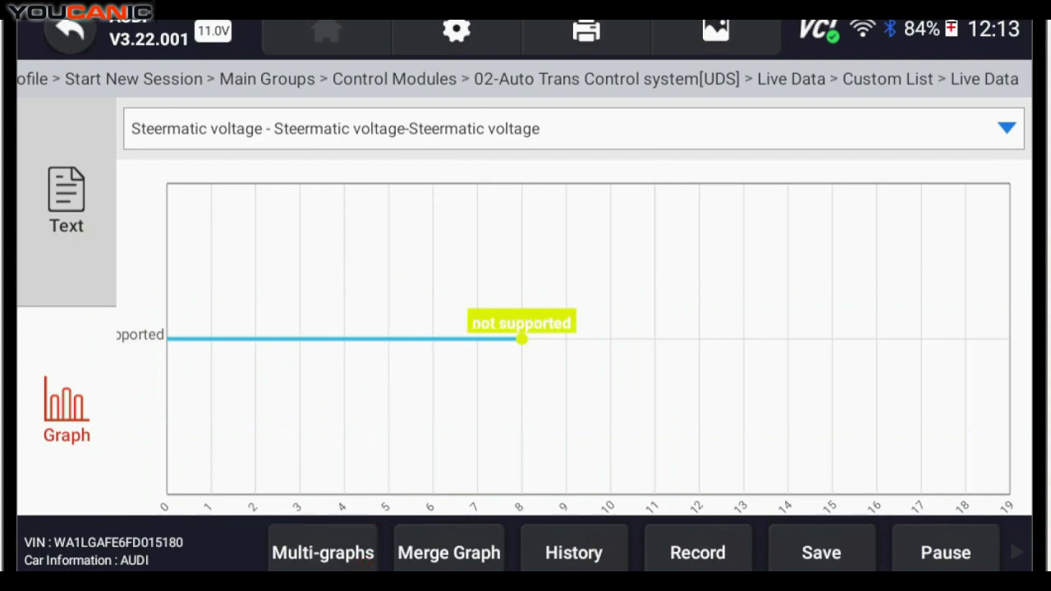
left_click(322, 555)
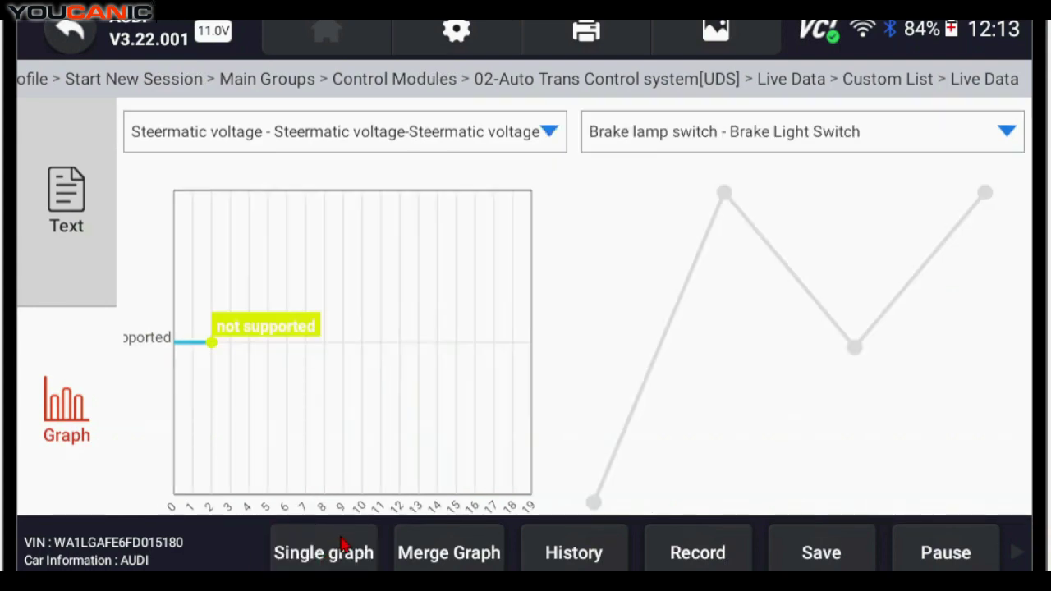
left_click(546, 133)
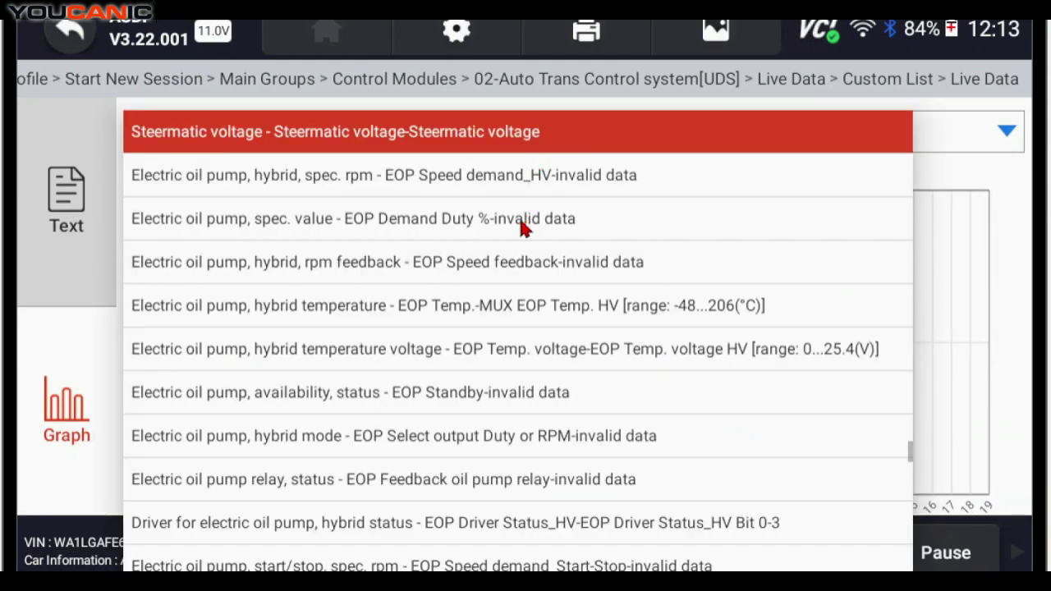
left_click(517, 304)
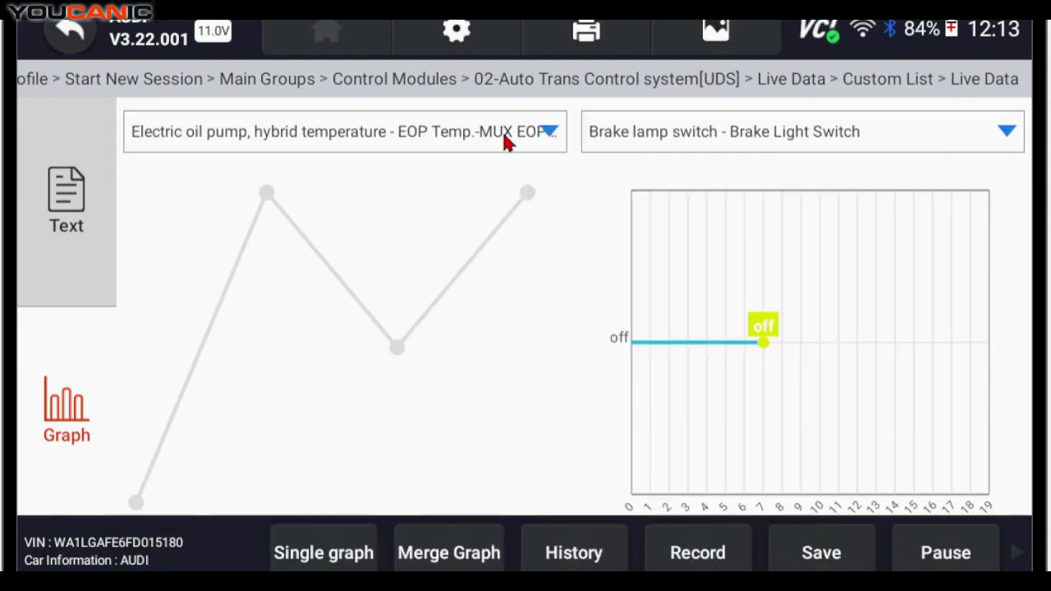
left_click(548, 135)
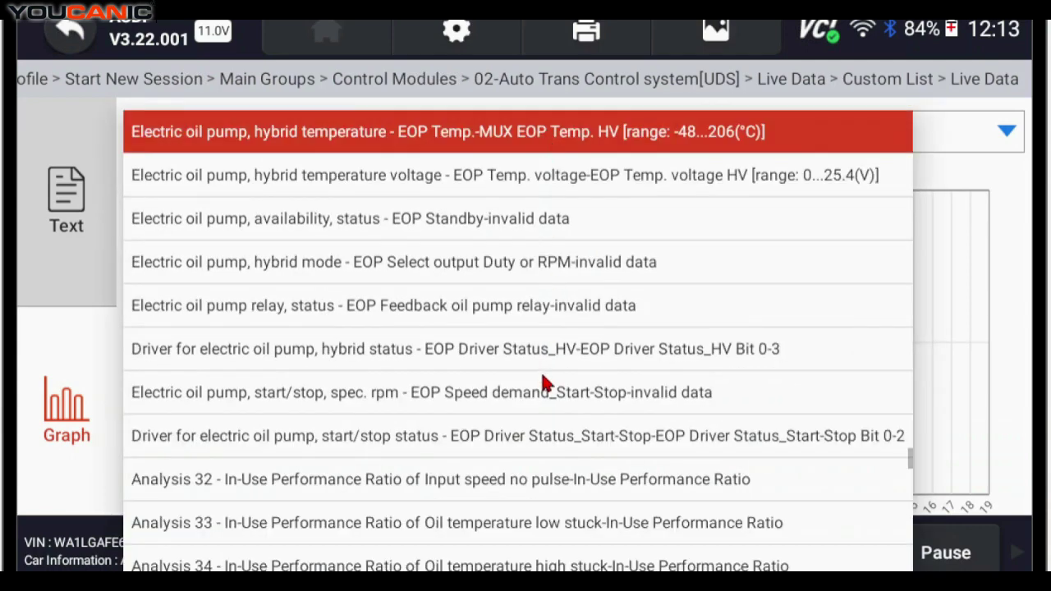
left_click(525, 480)
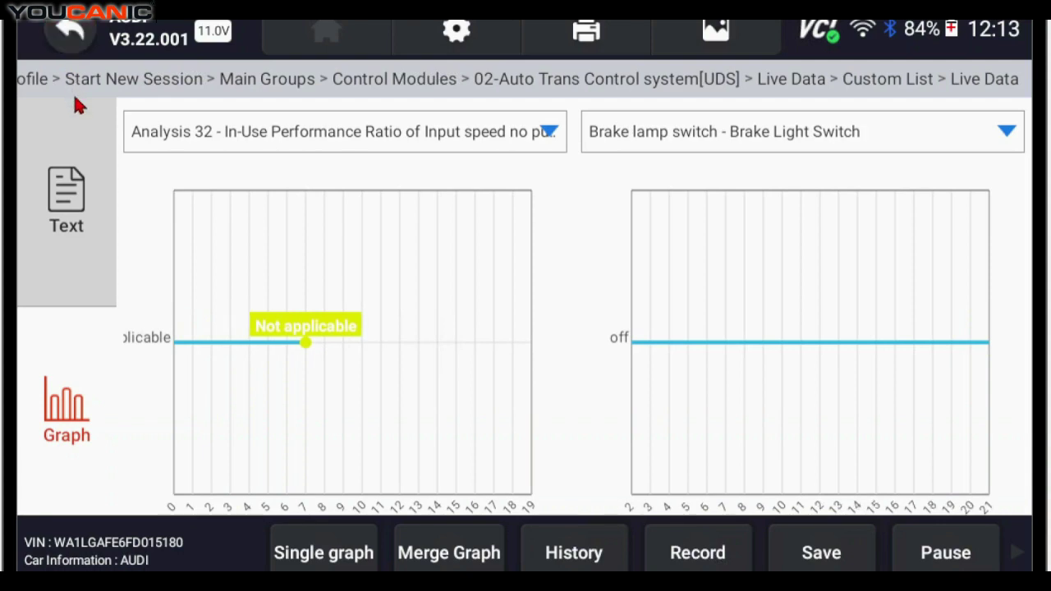
- Exit the live data and return to the function list of the 02-Auto Trans Control system module
left_click(70, 34)
left_click(71, 33)
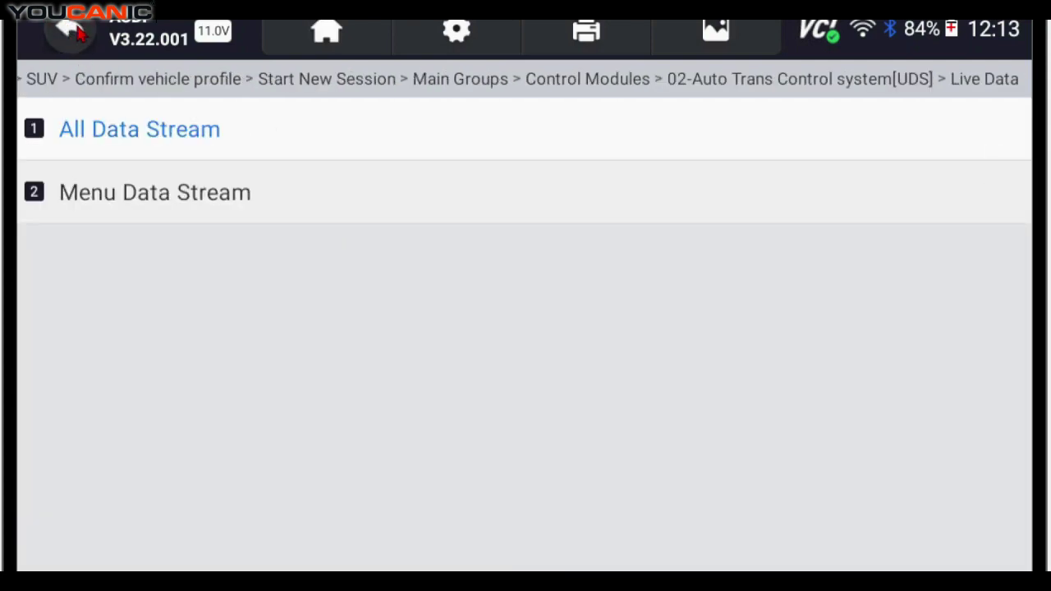
left_click(71, 33)
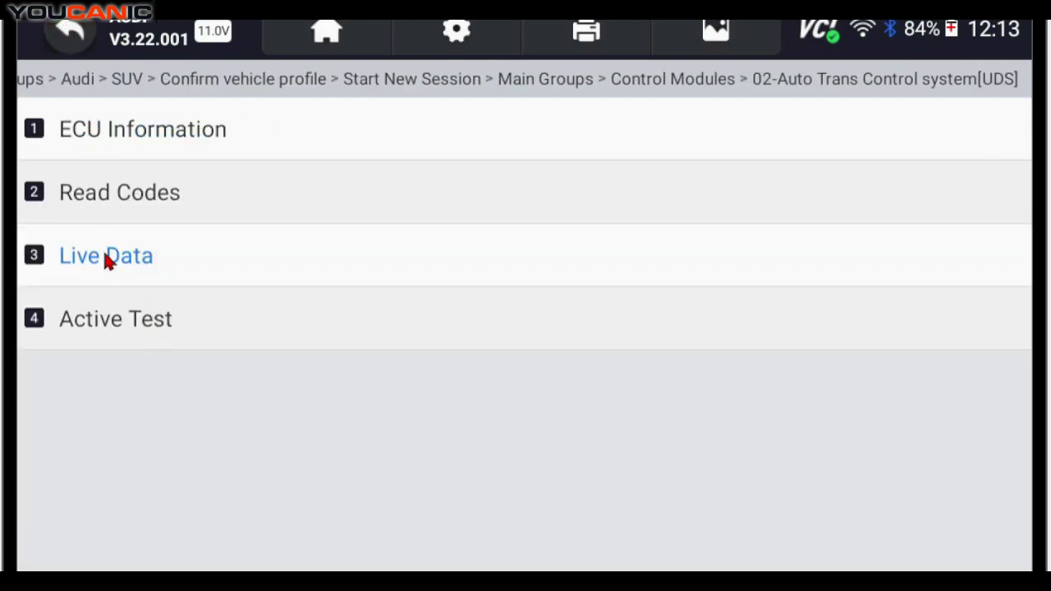